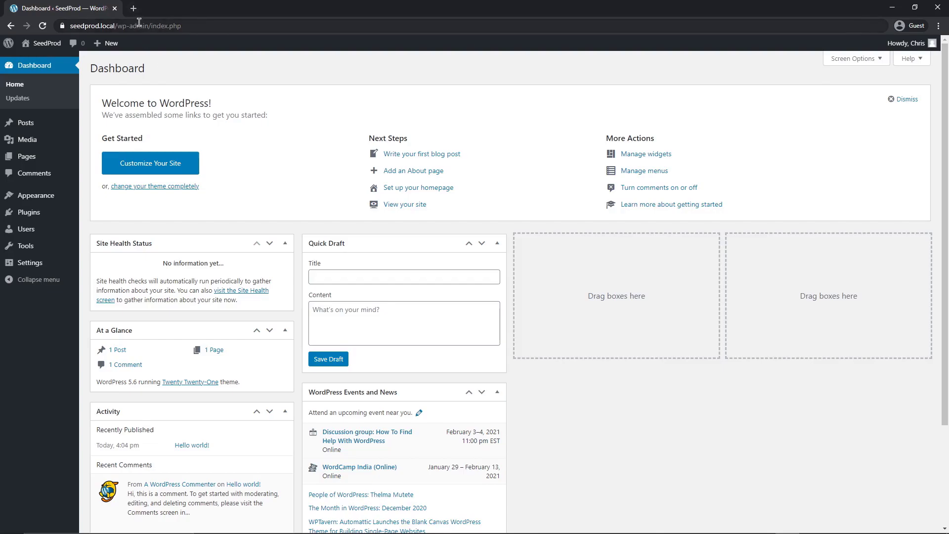
Download the Landing Page Pro zip from the SeedProd account and copy its licence key
key(ctrl+t)
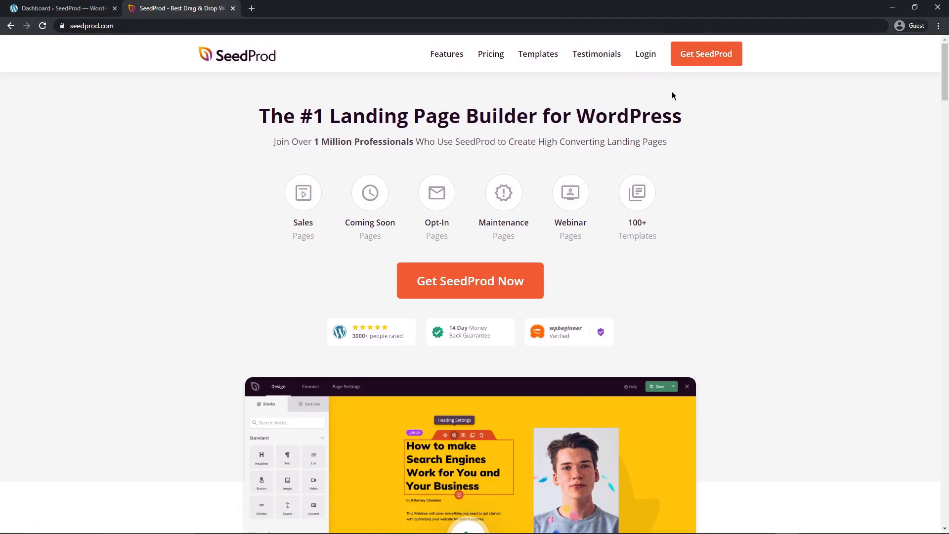
click(645, 56)
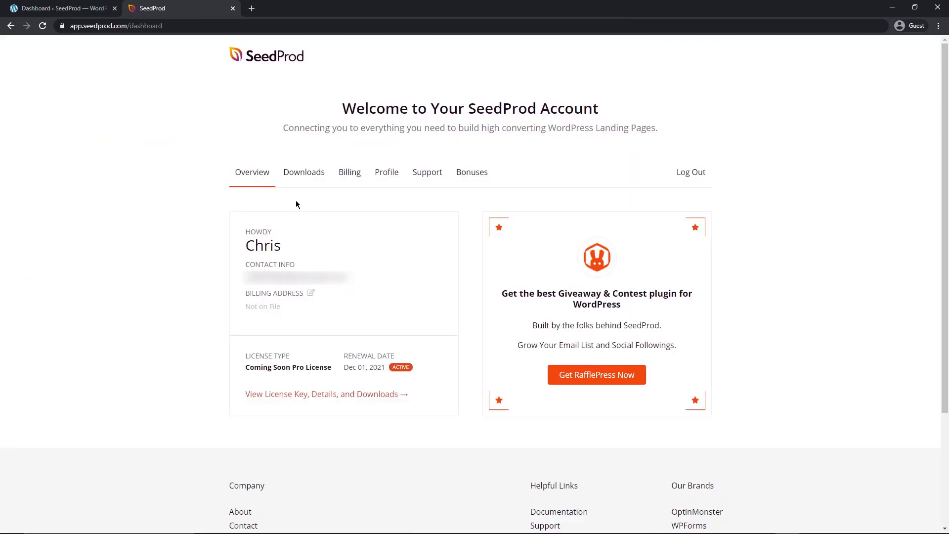
click(304, 174)
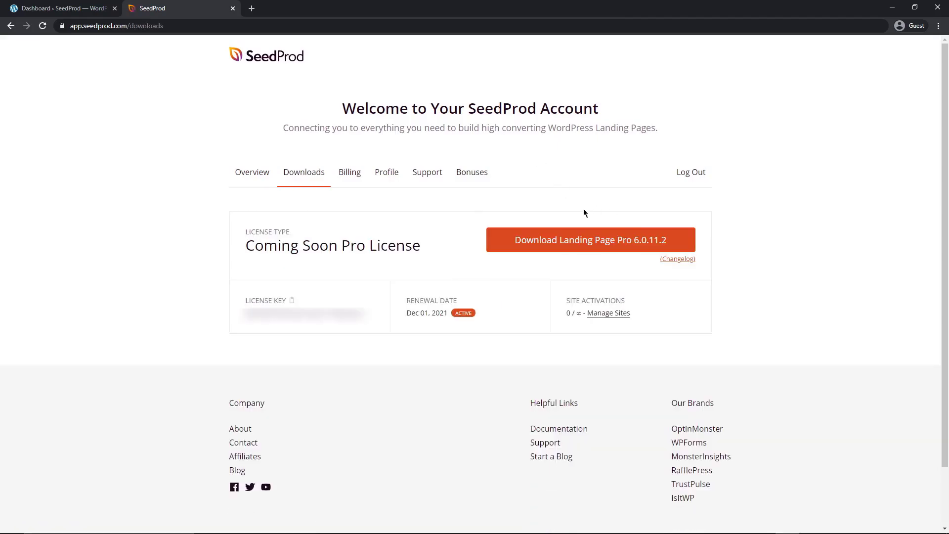
click(597, 240)
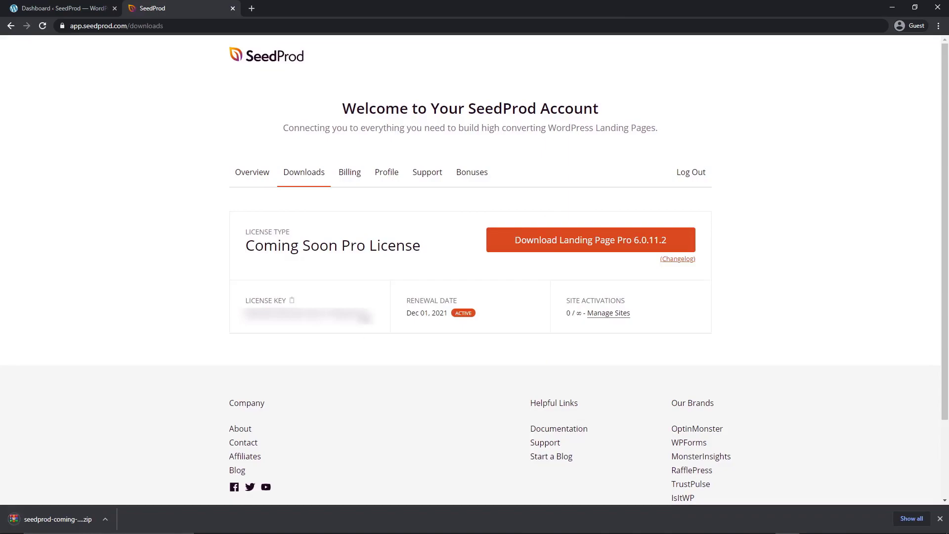
click(292, 300)
Install and activate SeedProd from the downloaded Landing Page Pro zip
click(232, 8)
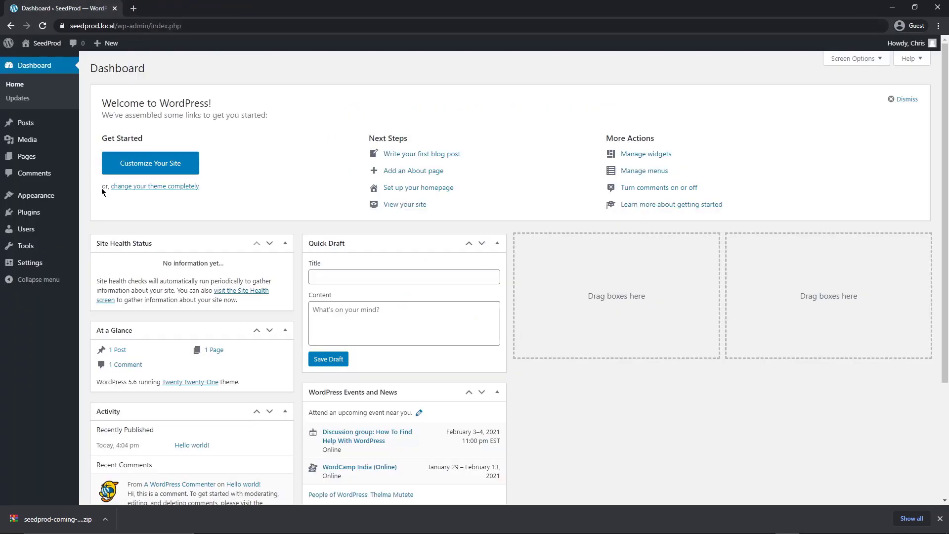
mouse_move(54, 212)
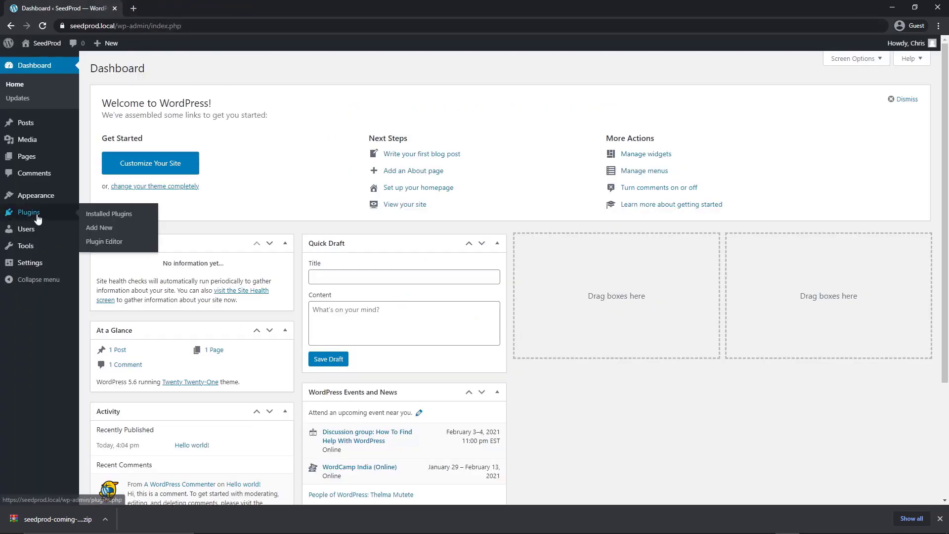
click(90, 229)
click(186, 71)
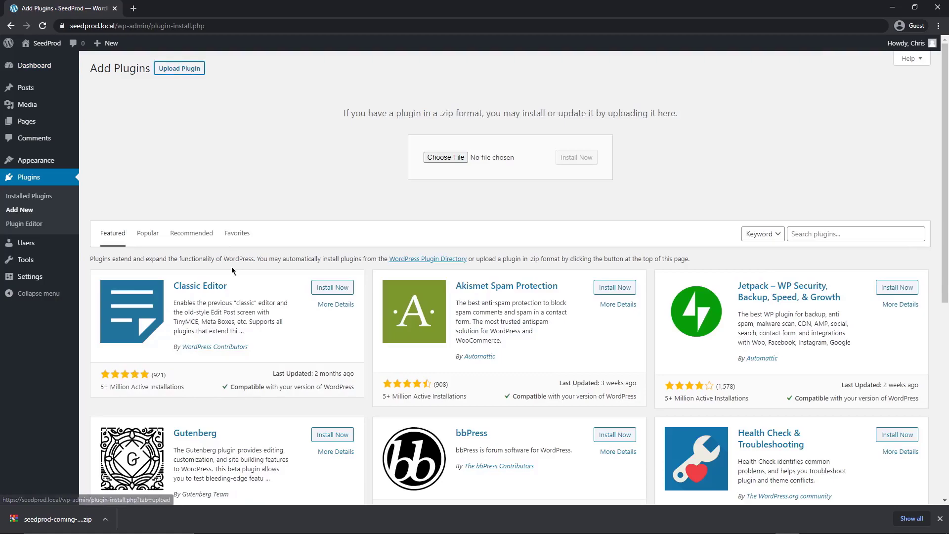
drag(69, 520, 448, 158)
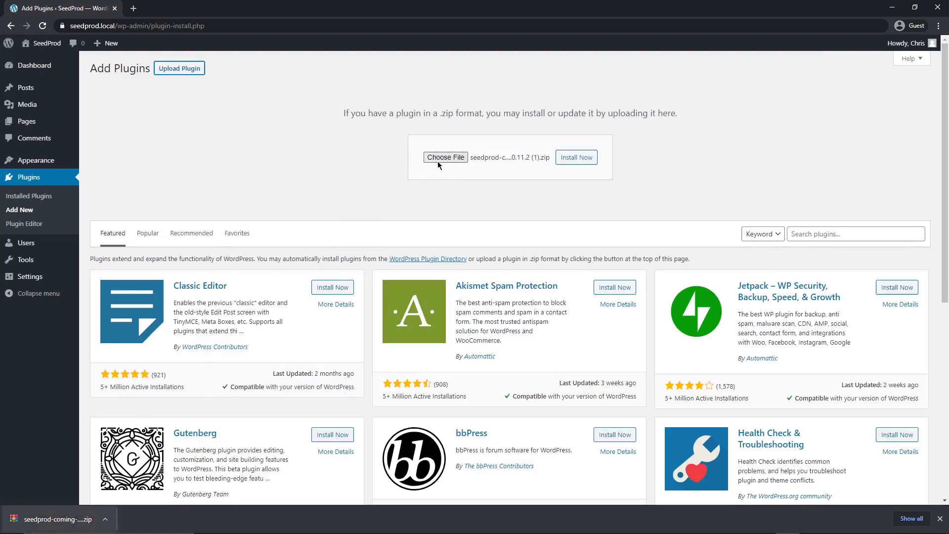
click(583, 160)
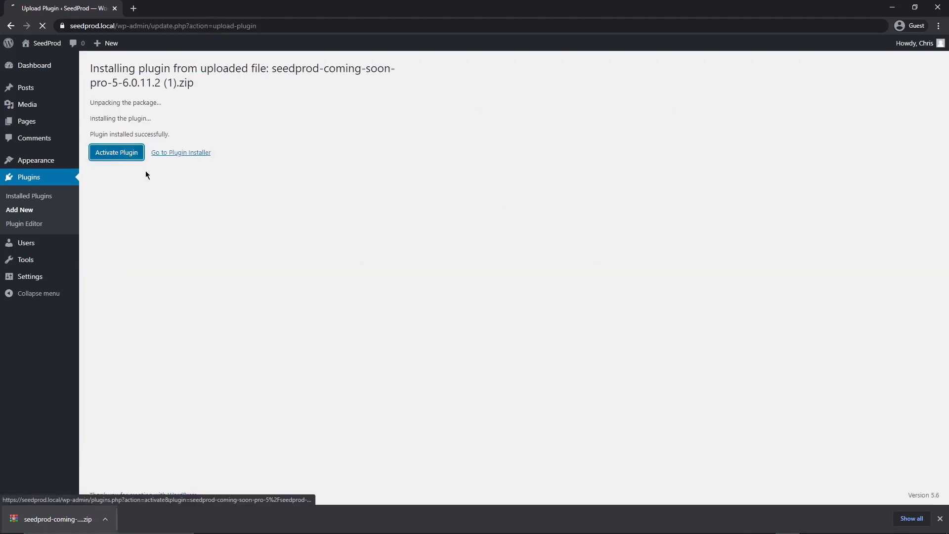
click(144, 168)
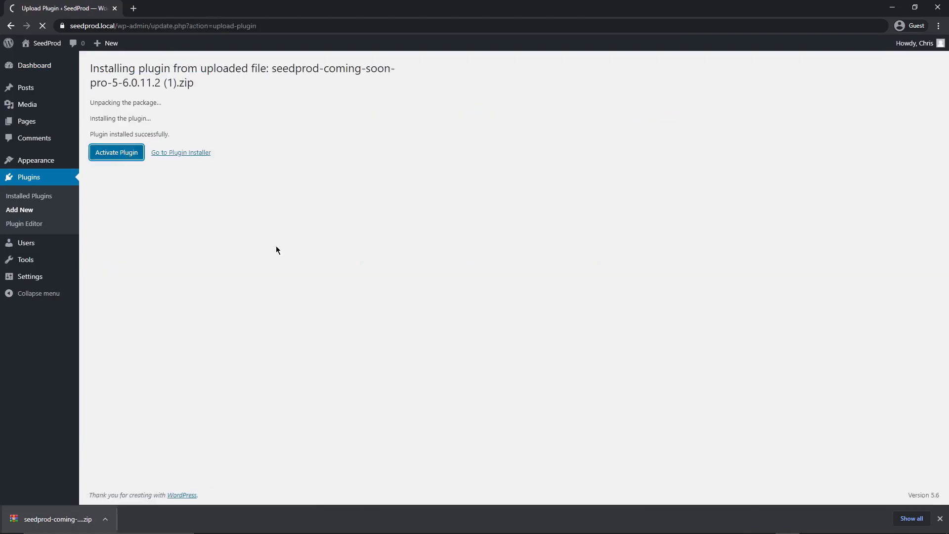
Paste the copied licence key on SeedProd's welcome page and verify it as valid
right_click(426, 214)
click(470, 293)
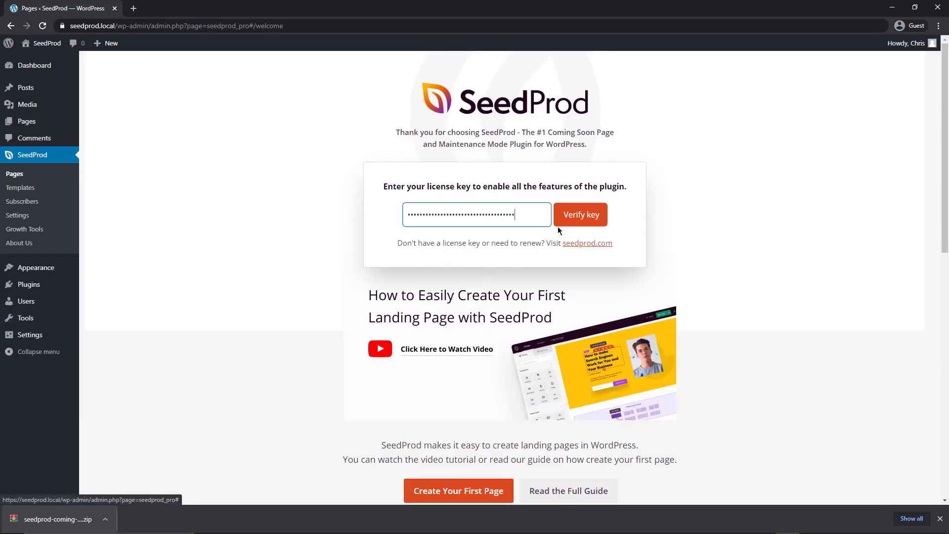
click(588, 216)
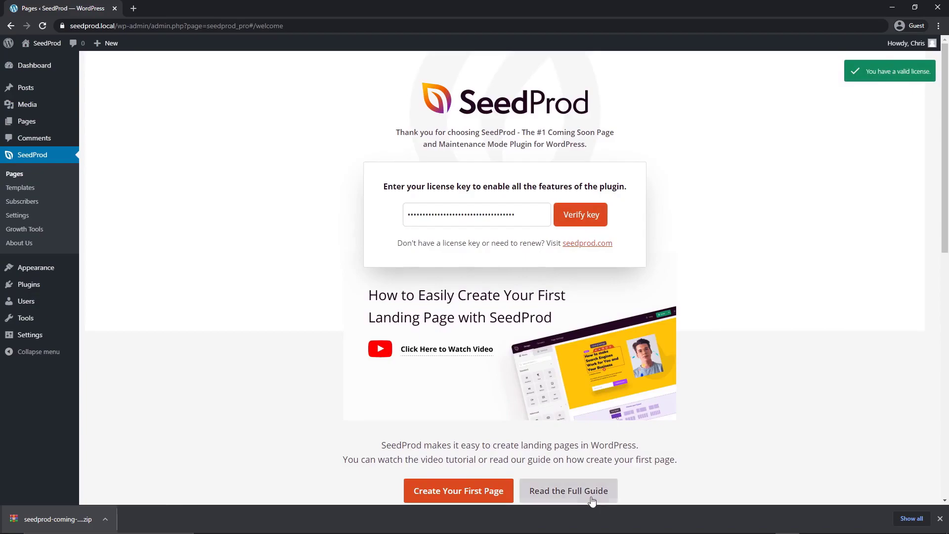
click(939, 519)
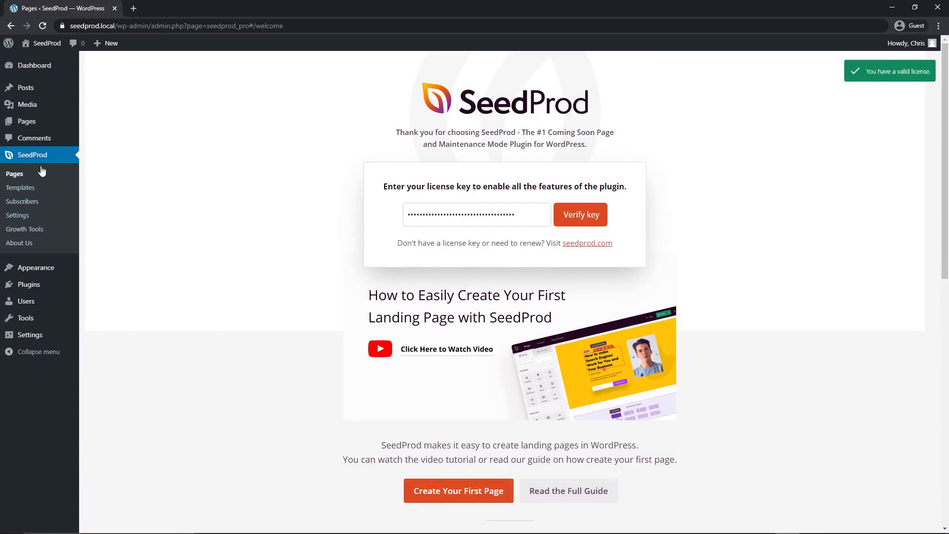
Open SeedProd Pages and view the public site's Hello world front page in a separate tab
click(14, 174)
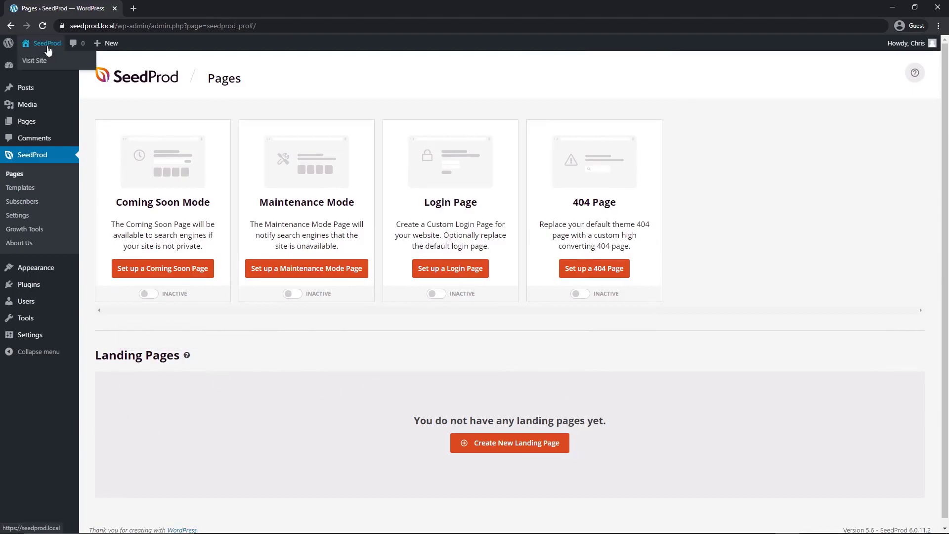
right_click(40, 56)
click(74, 62)
click(165, 10)
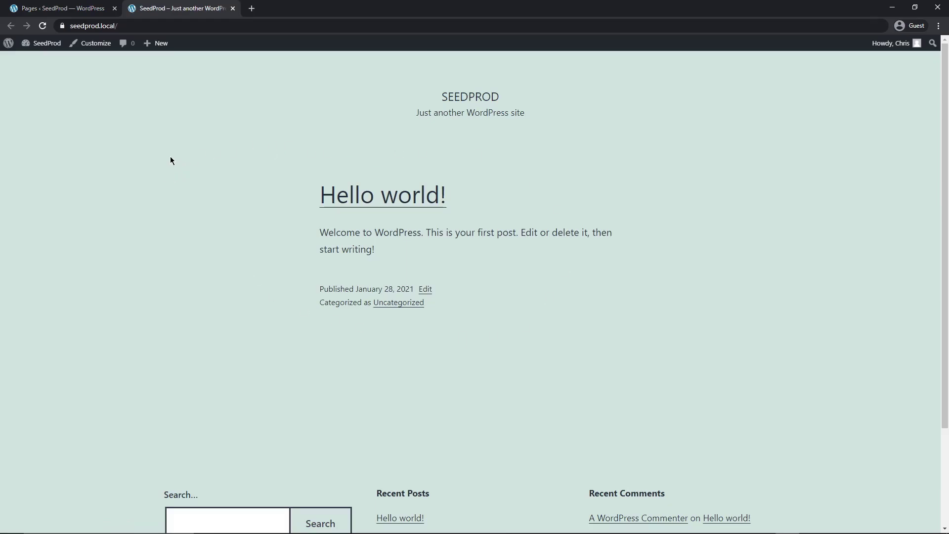
key(ctrl+shift+Tab)
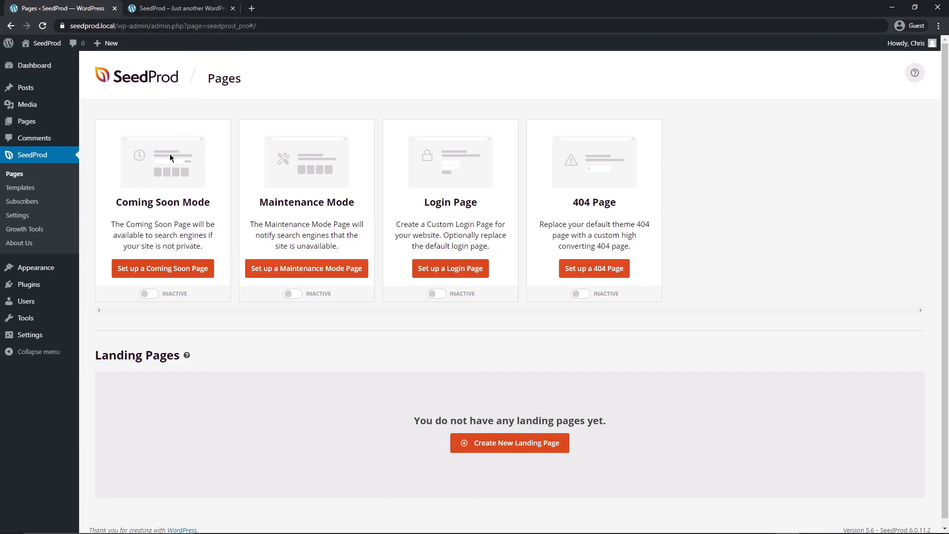
click(182, 11)
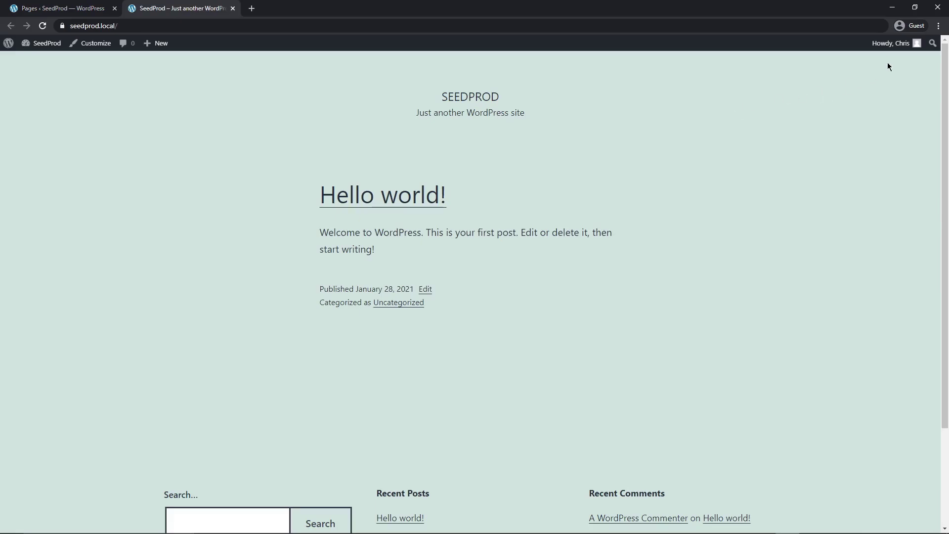
mouse_move(884, 43)
key(ctrl+w)
Create and save a coming soon page from the Wood template
click(178, 271)
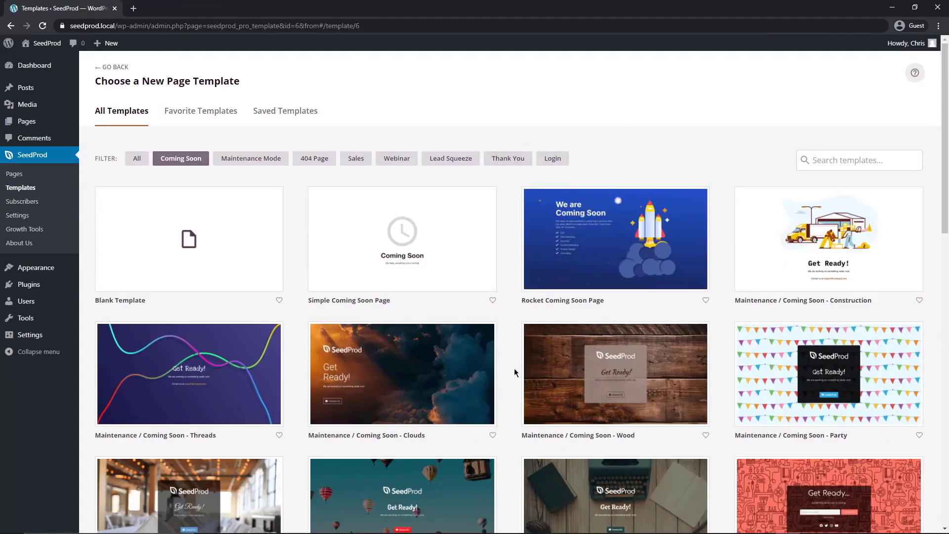
mouse_move(603, 376)
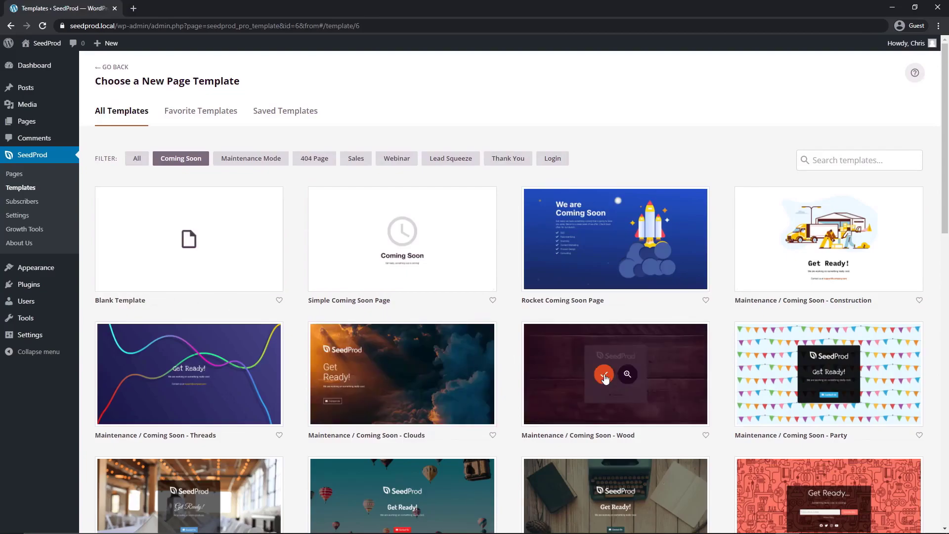
click(577, 379)
click(839, 57)
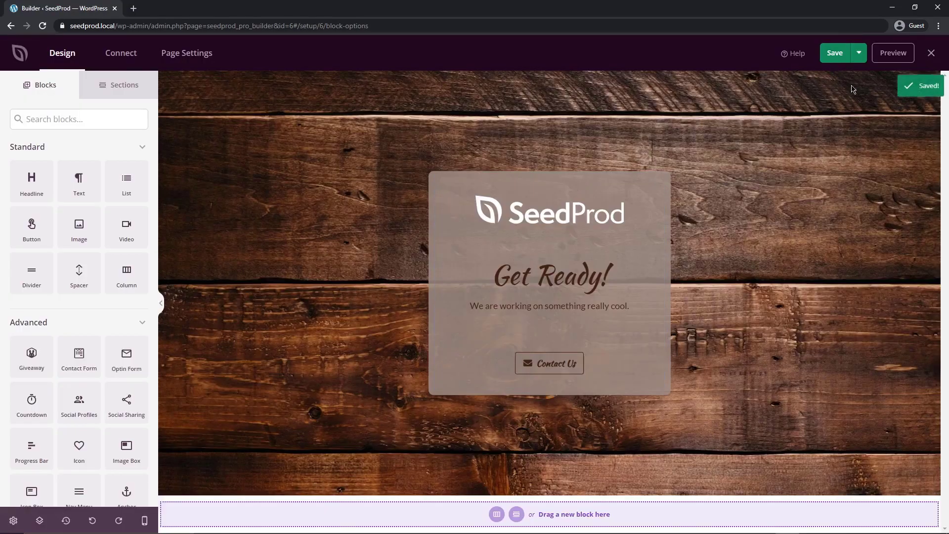
click(930, 53)
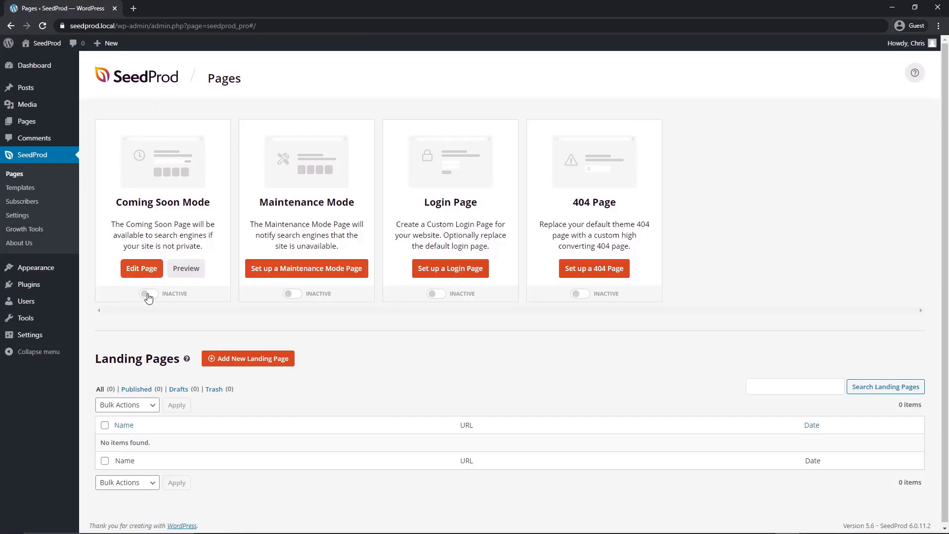
Activate Coming Soon Mode and open the site front end in a new tab
click(150, 295)
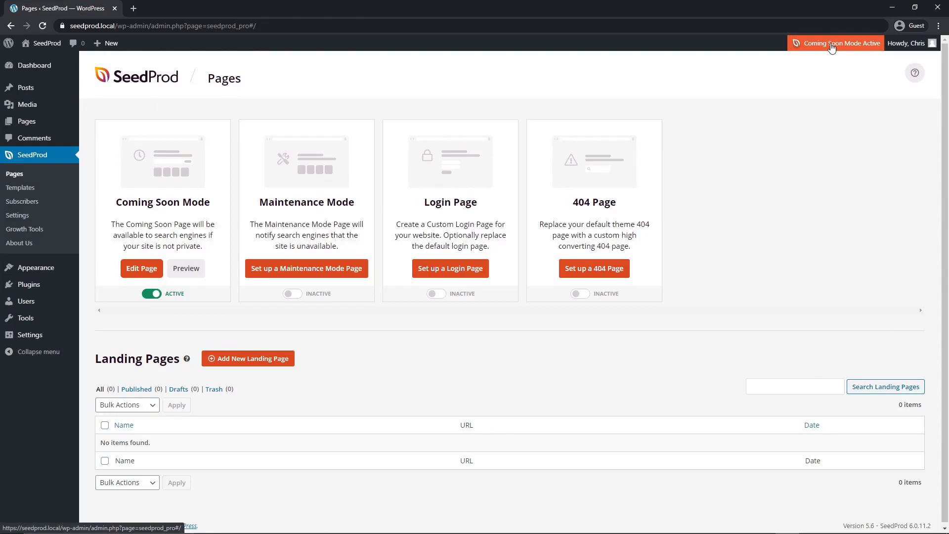
right_click(44, 60)
click(183, 62)
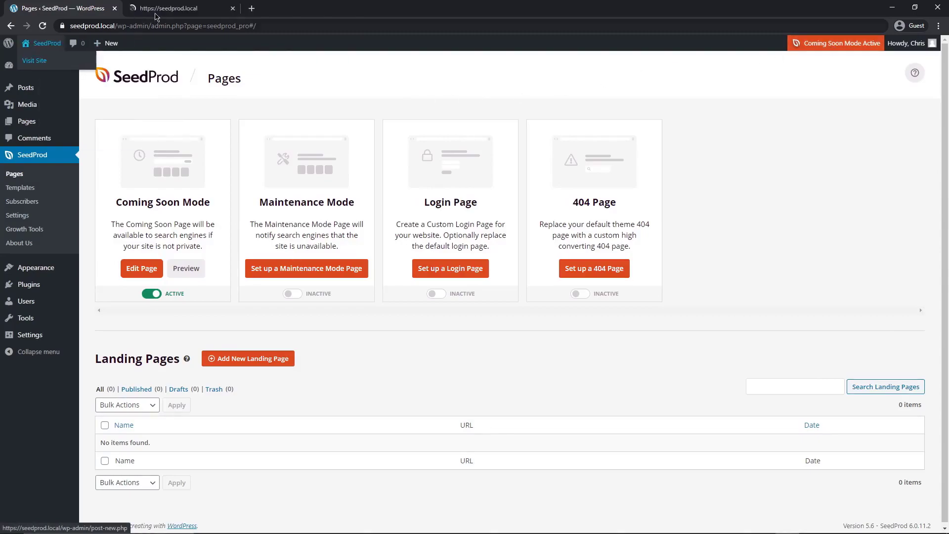
key(ctrl+Tab)
Log out of WordPress to see the Get Ready! page as a visitor
mouse_move(890, 44)
click(848, 94)
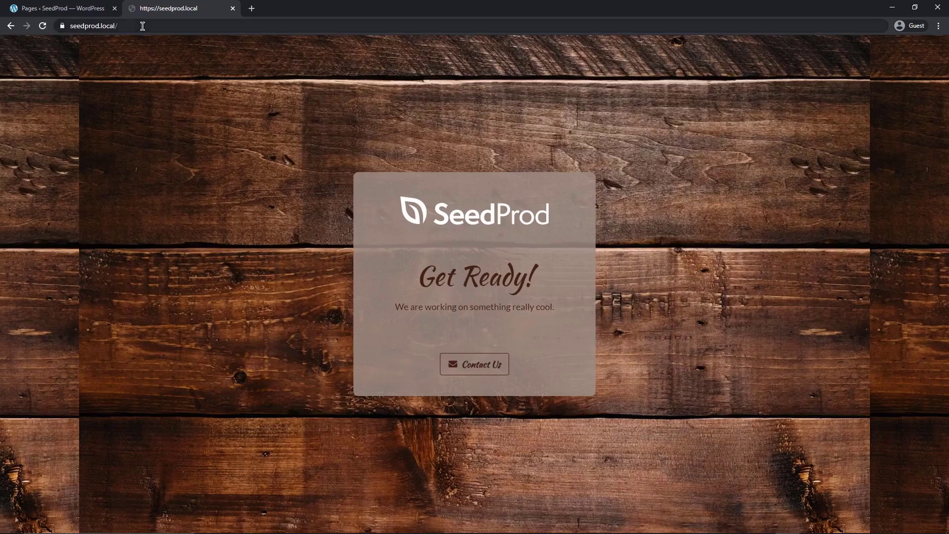
Open the coming soon page in the builder and add a Custom HTML block above Contact Us
click(172, 25)
key(ctrl+w)
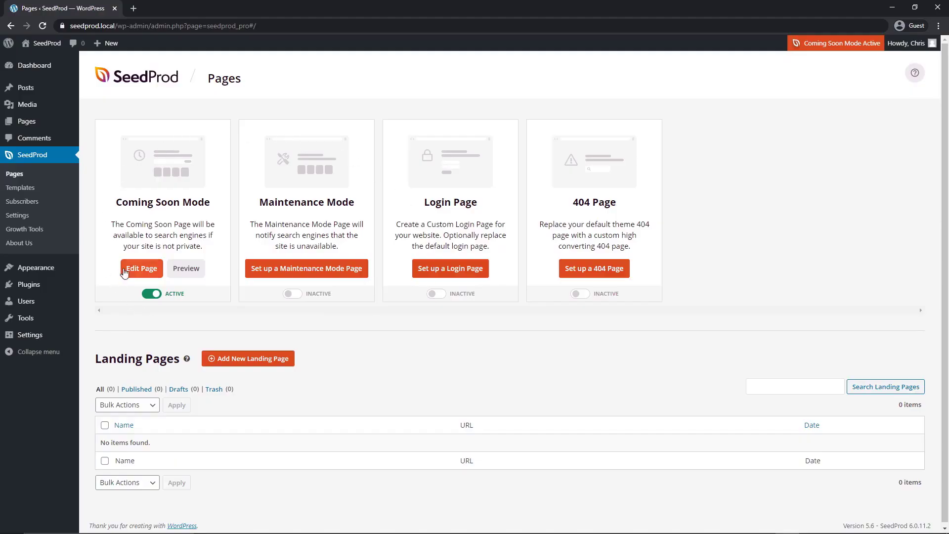
click(139, 266)
drag(139, 263, 580, 333)
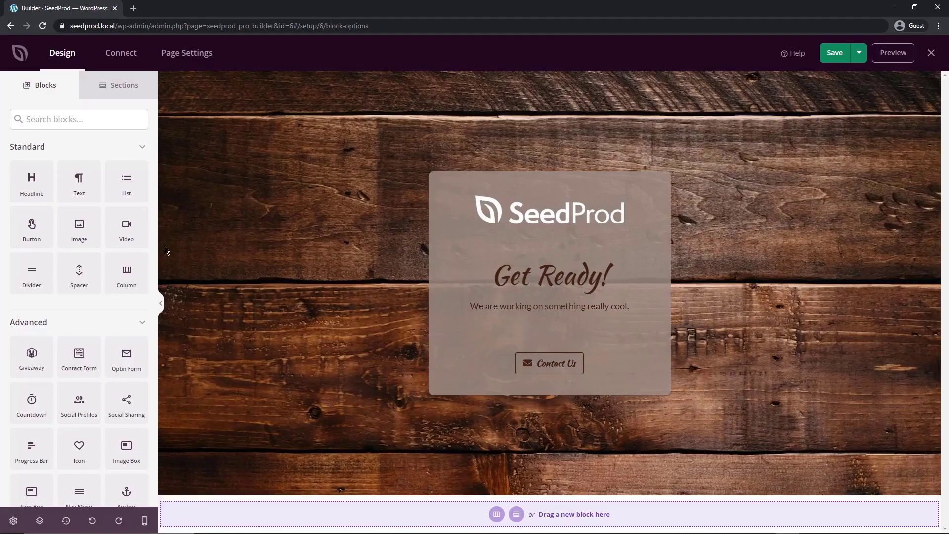
scroll(77, 297, down, 1)
scroll(76, 297, down, 2)
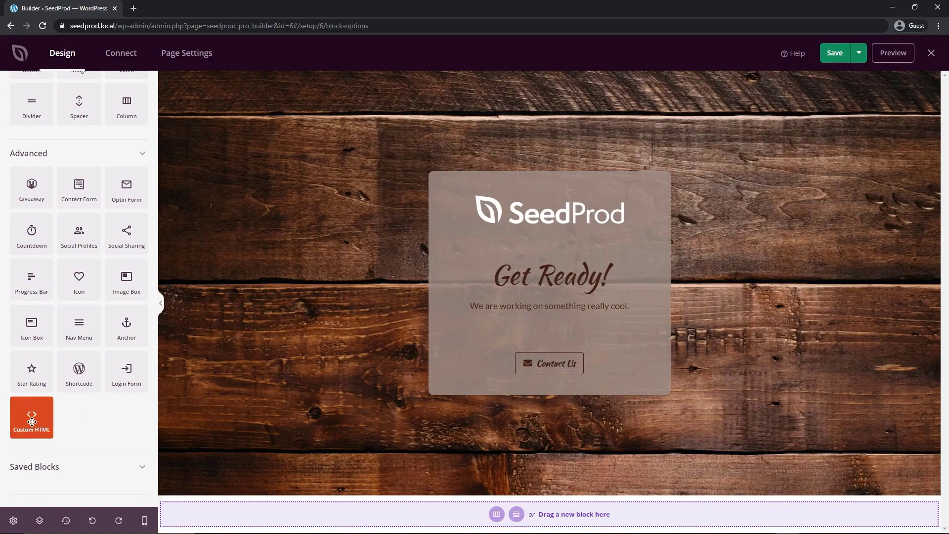
drag(37, 423, 529, 332)
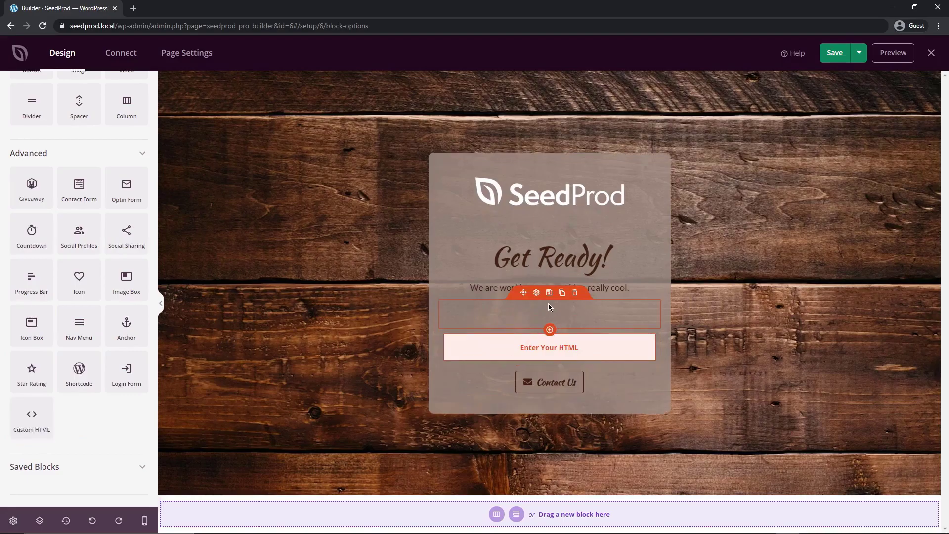
Delete the empty spacer and enter [seed_bypass_form] as the Custom HTML code
click(574, 292)
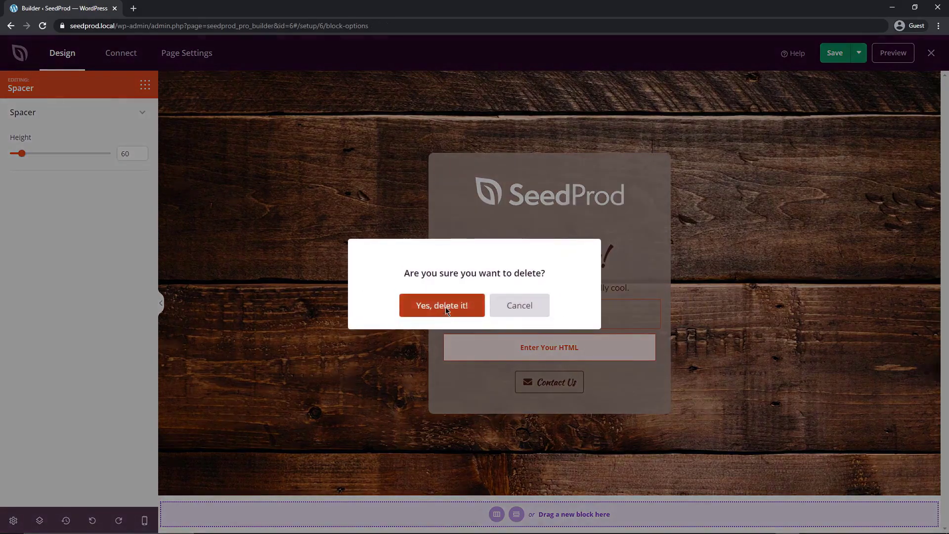
click(441, 304)
click(549, 333)
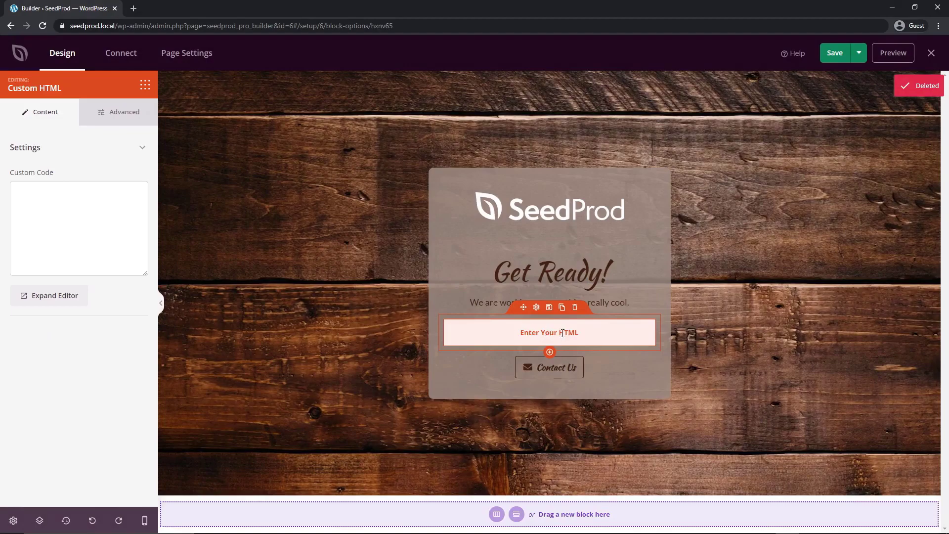
click(46, 197)
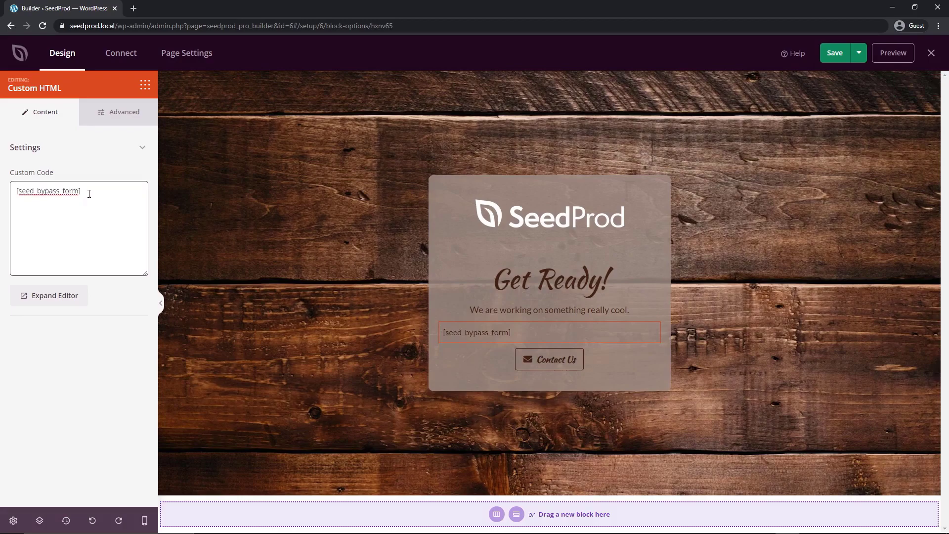
click(525, 332)
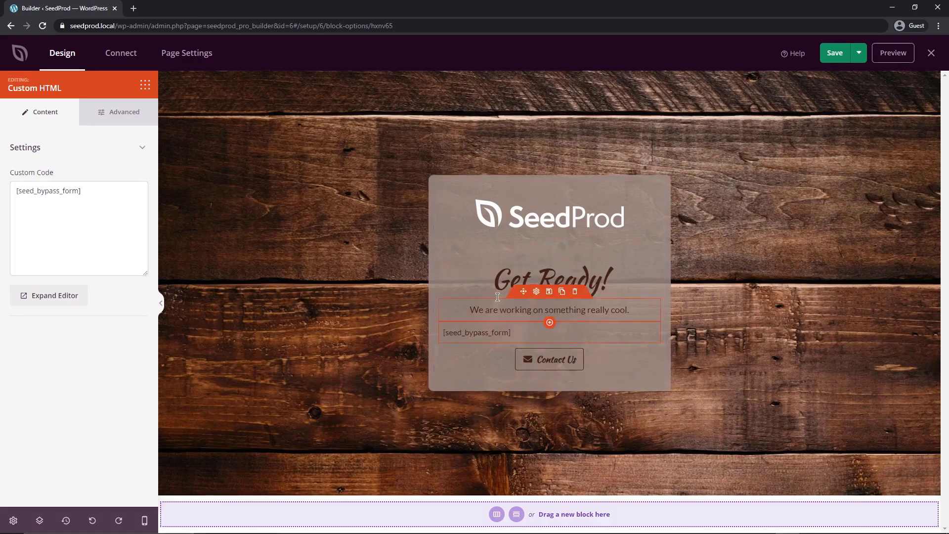
Save the page and preview the rendered password form
click(835, 54)
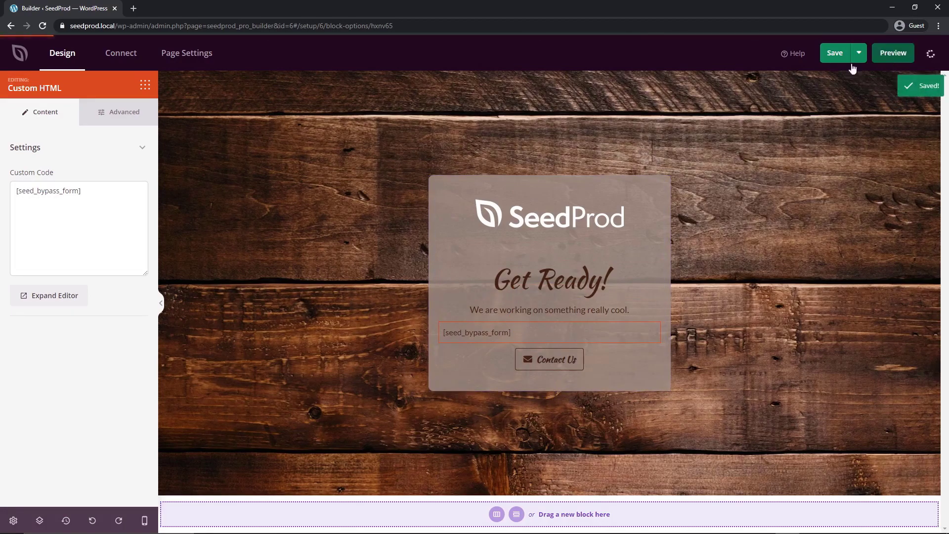
click(892, 53)
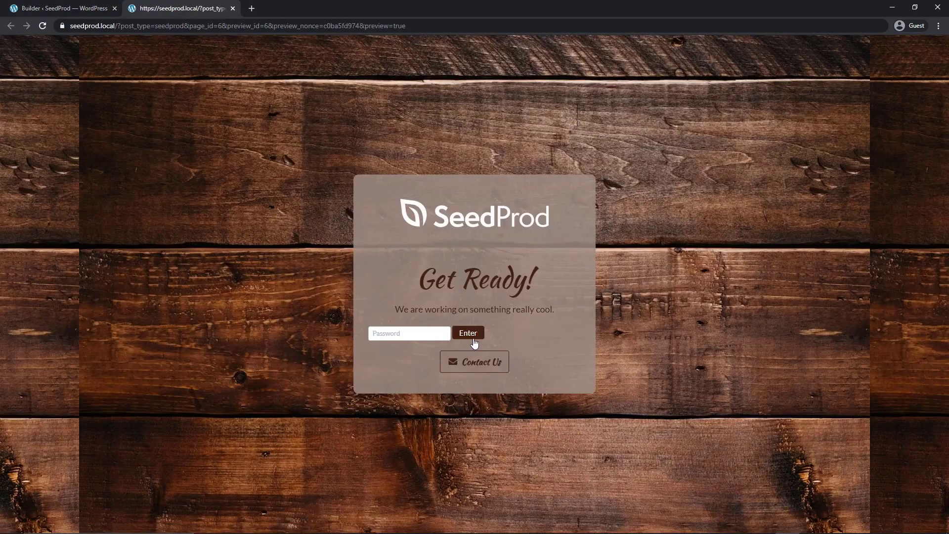
click(233, 9)
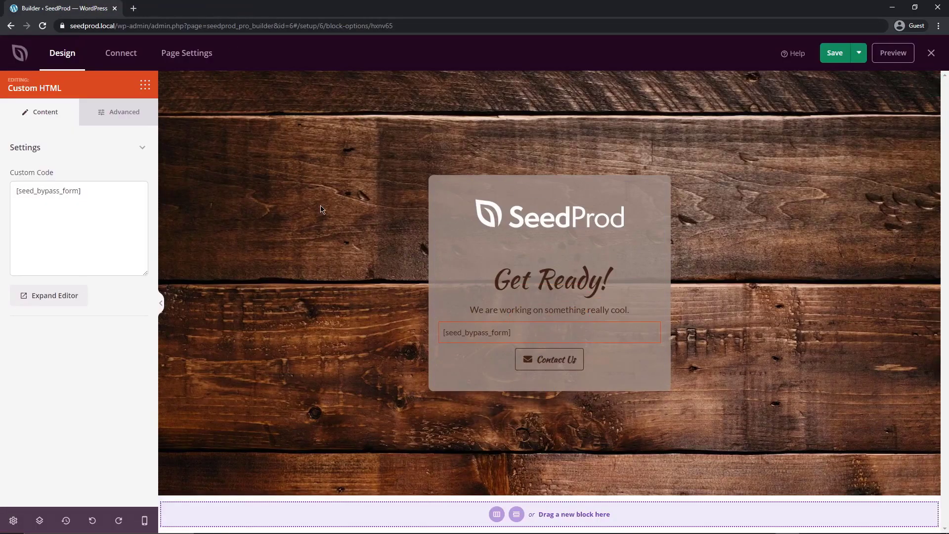
click(188, 58)
click(84, 119)
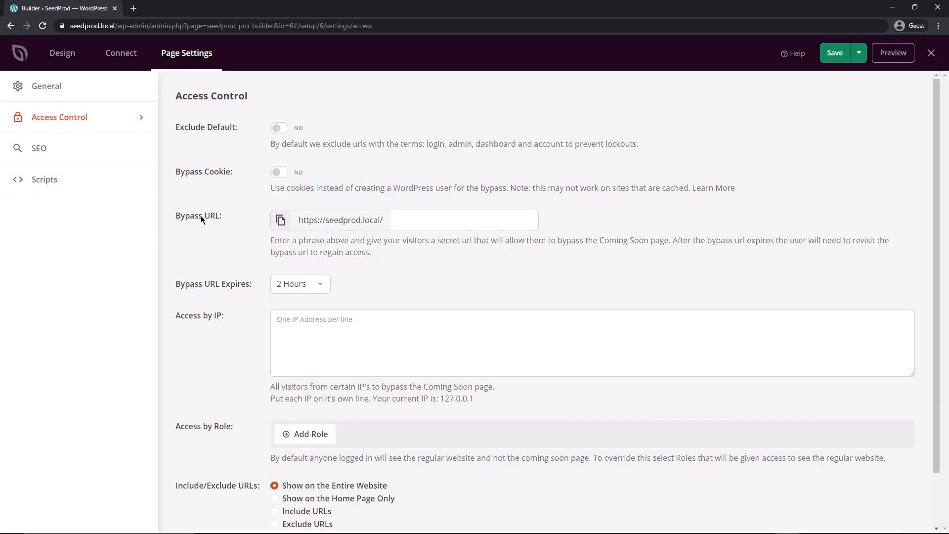
click(432, 218)
text(secret)
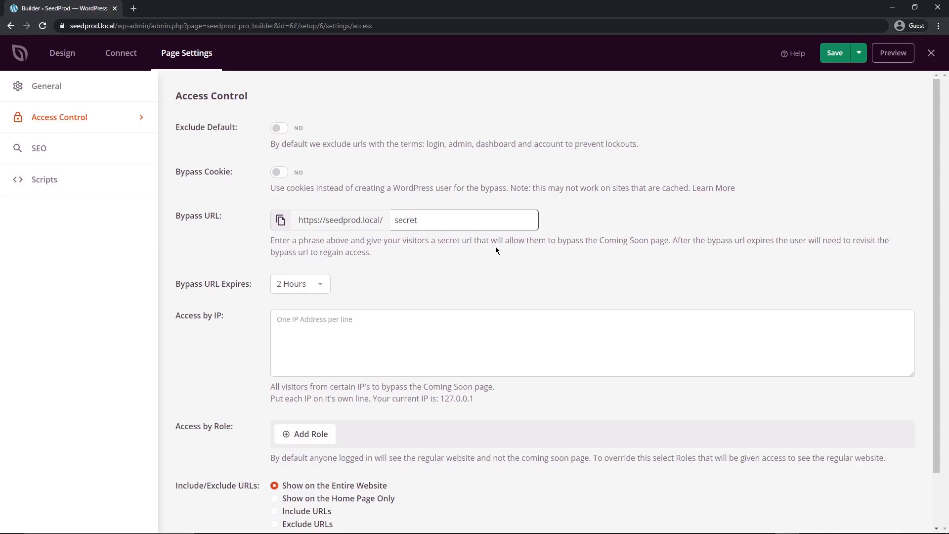
scroll(243, 243, down, 2)
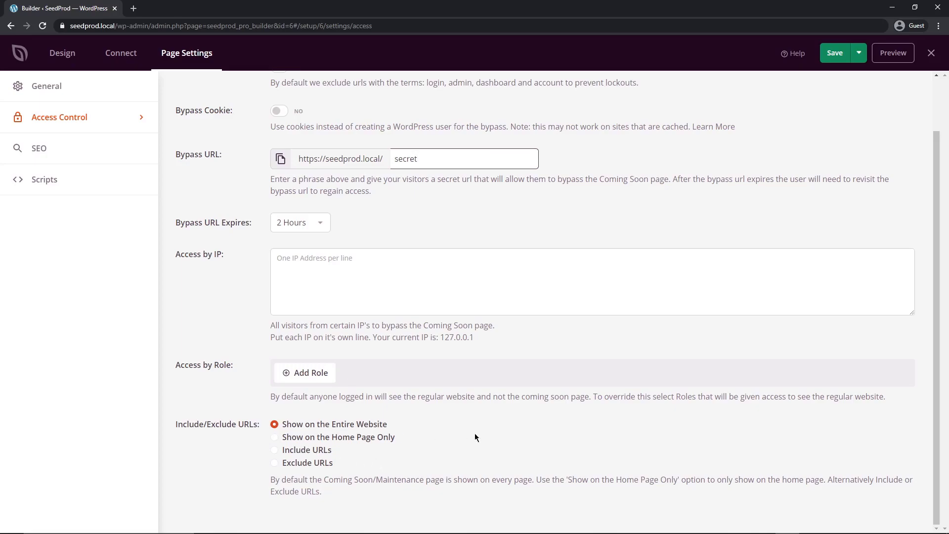
click(280, 450)
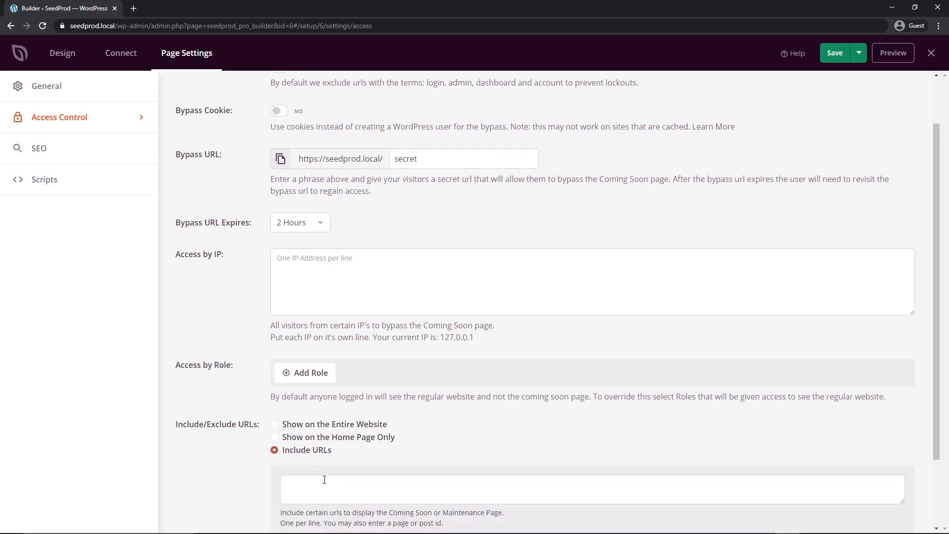
click(275, 424)
scroll(728, 226, up, 2)
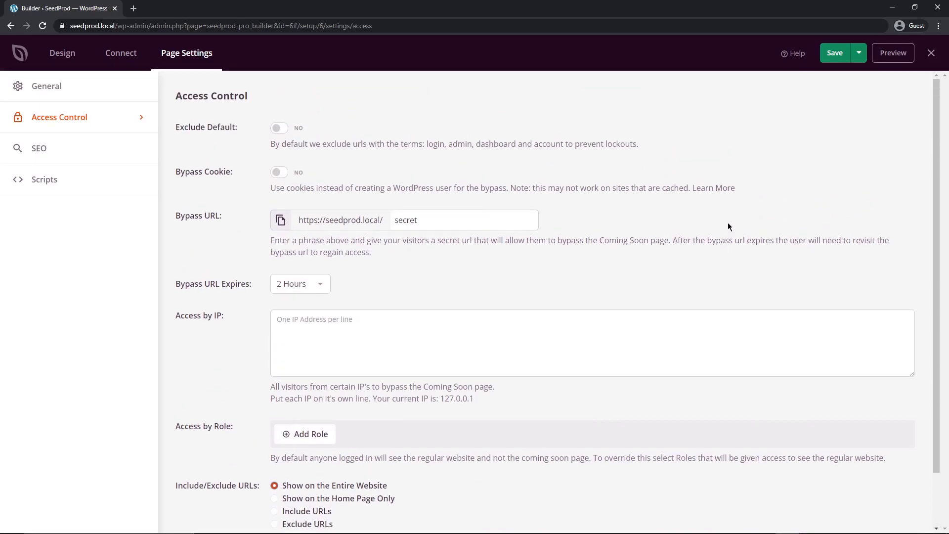
Save the access control changes, exit the builder, and log out in a new site tab
click(836, 55)
click(931, 53)
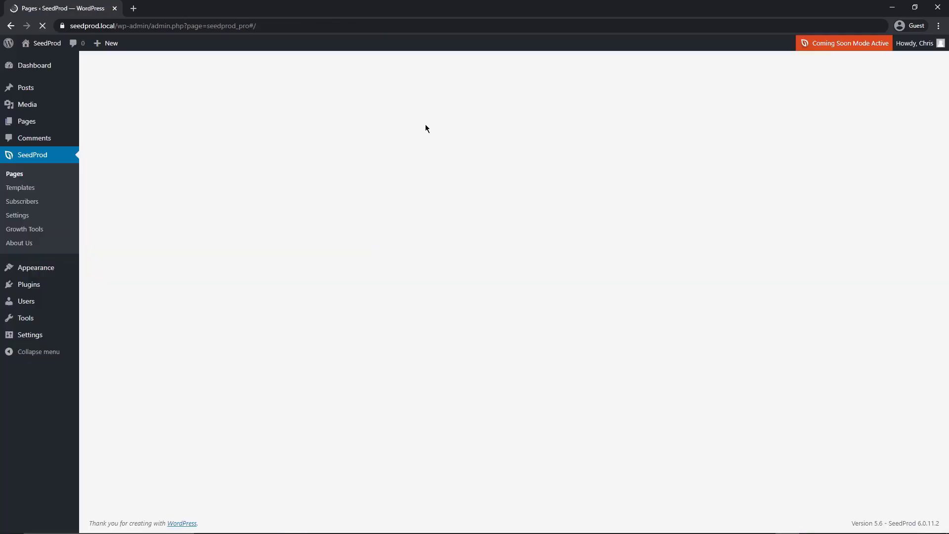
right_click(40, 58)
click(75, 65)
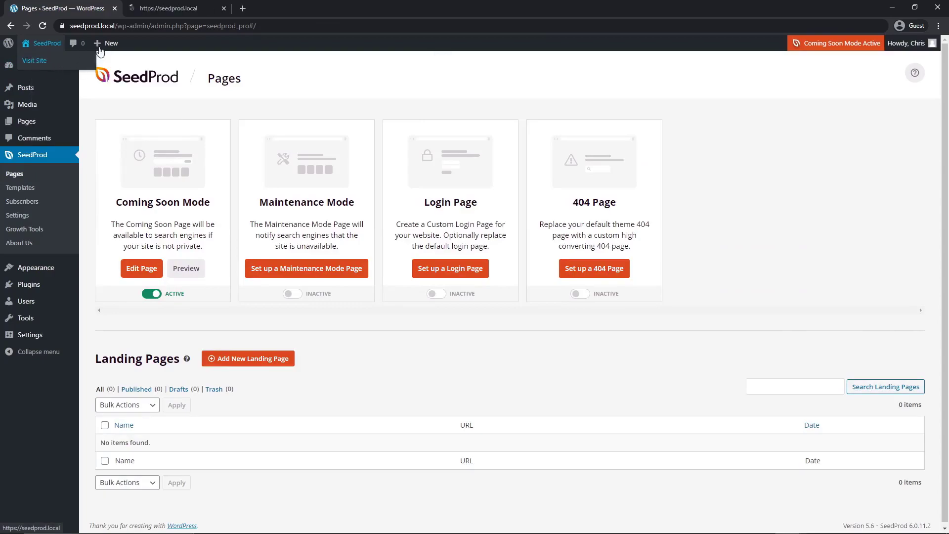
click(169, 13)
mouse_move(894, 43)
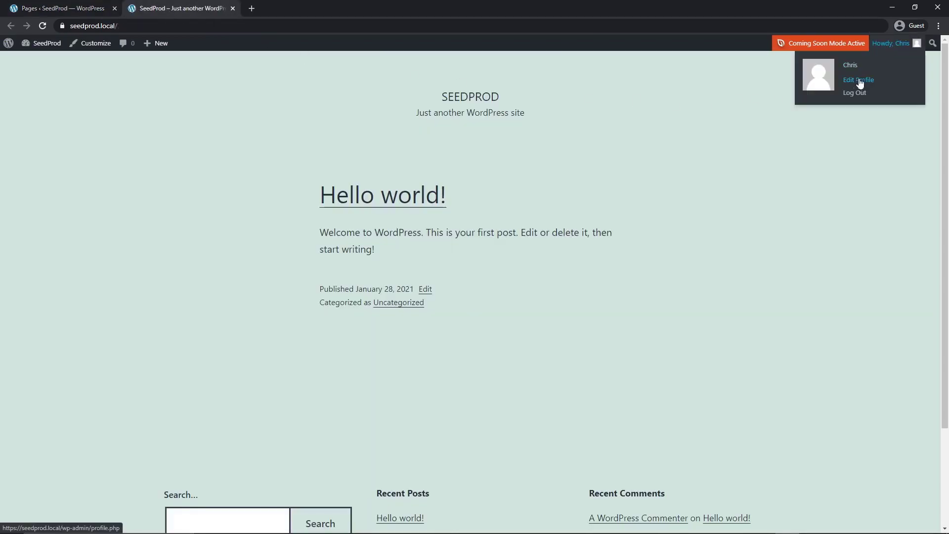
click(834, 96)
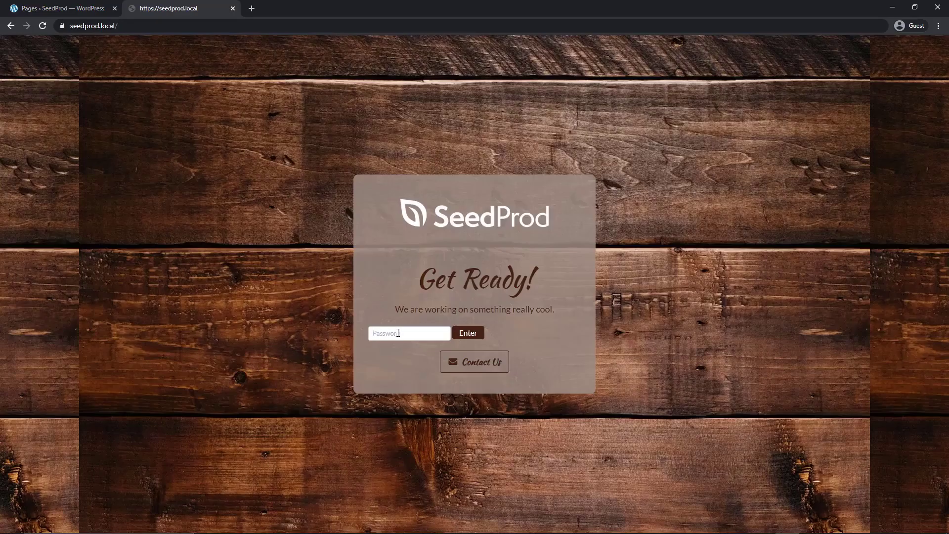
Enter the bypass password on the coming soon page to reach the Hello world site
click(397, 332)
text(••)
click(471, 333)
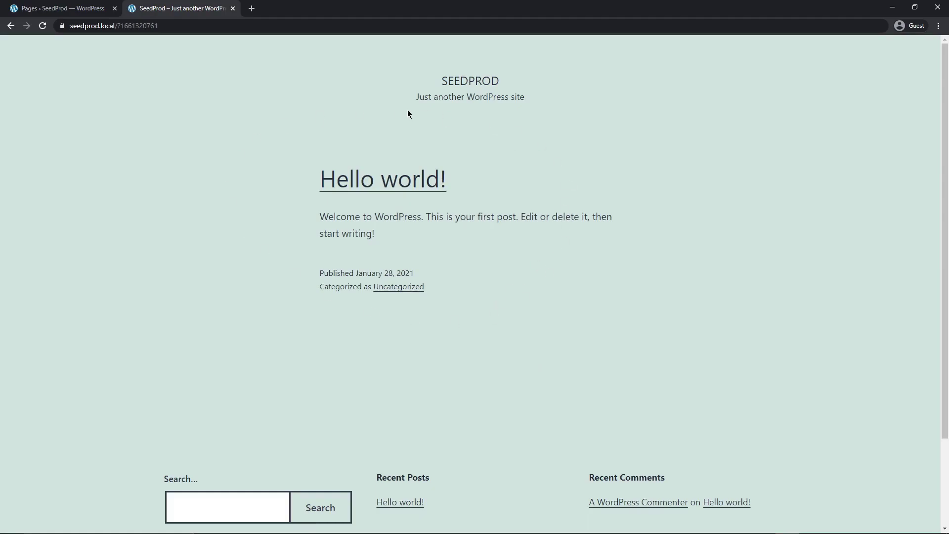
key(ctrl+w)
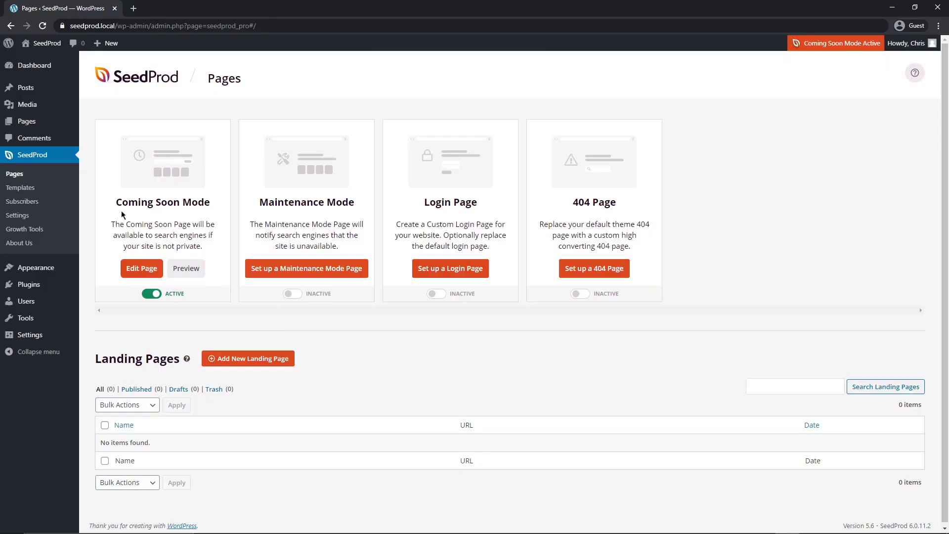
Create and publish a new page titled 'Test Page'
mouse_move(46, 120)
click(94, 126)
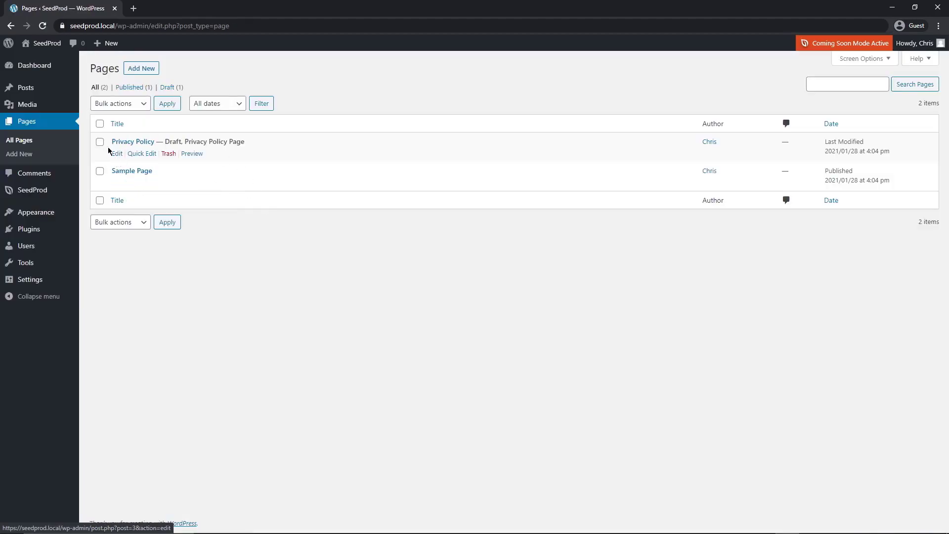
click(142, 70)
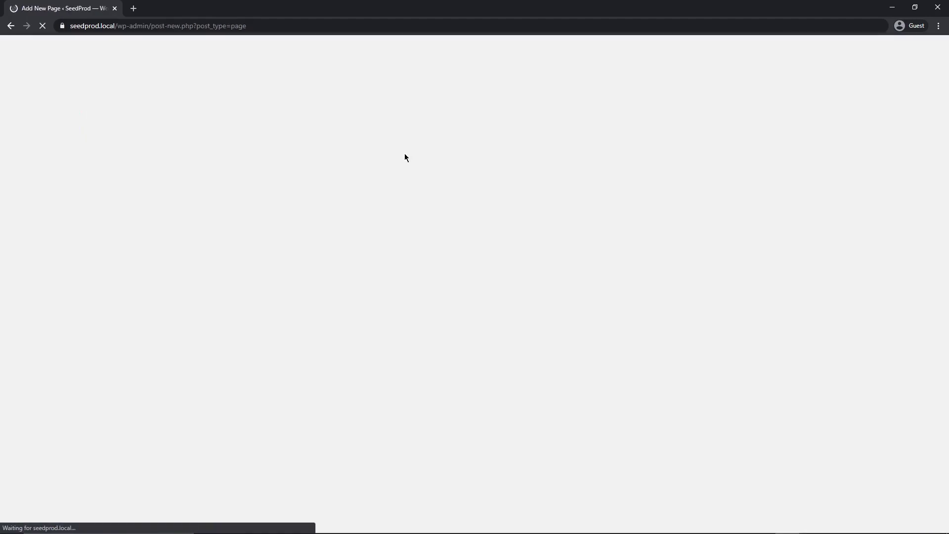
key(Escape)
text(Test Page)
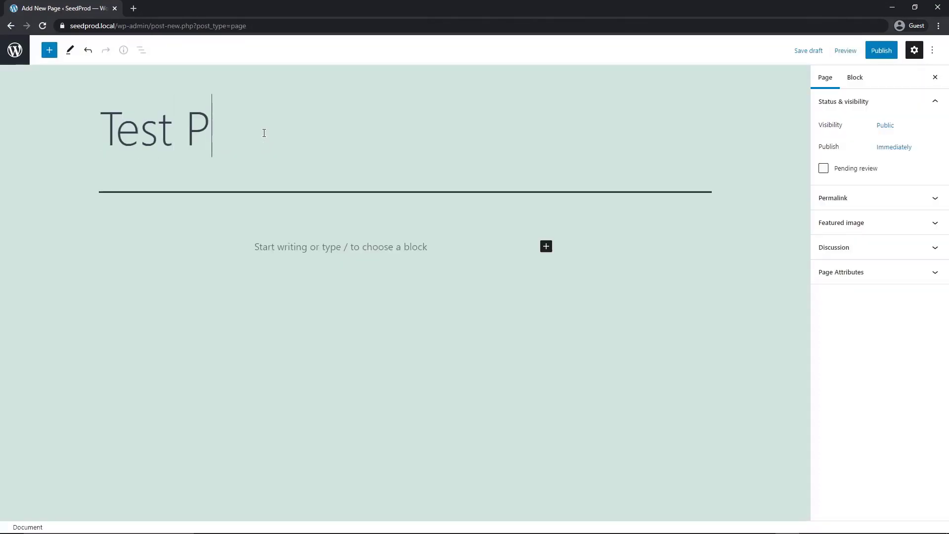
click(879, 53)
Copy the Test Page's address and return to the Pages list
click(885, 134)
right_click(886, 135)
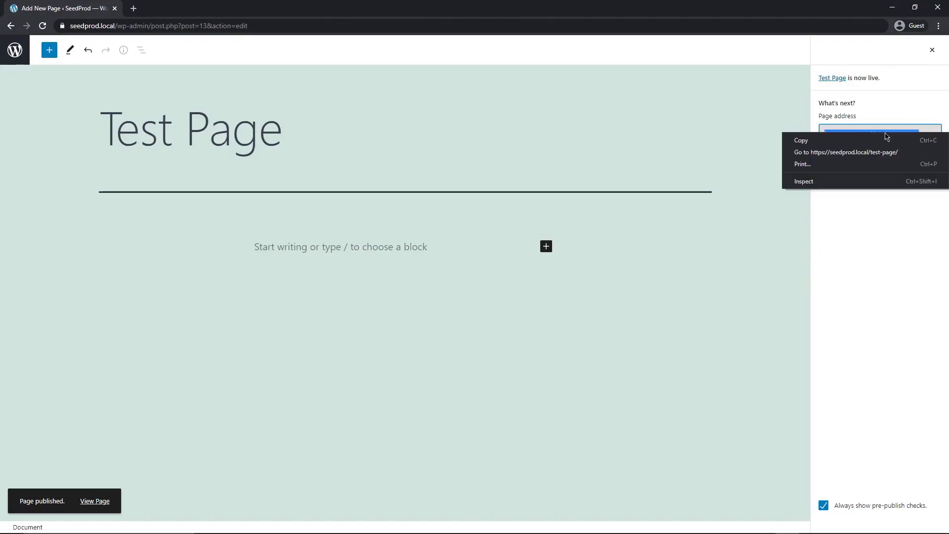
click(876, 144)
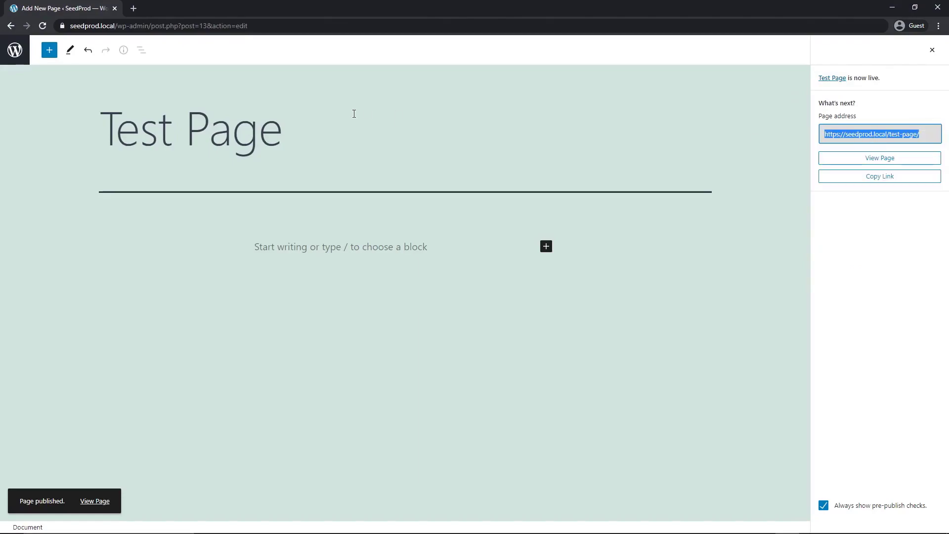
click(15, 50)
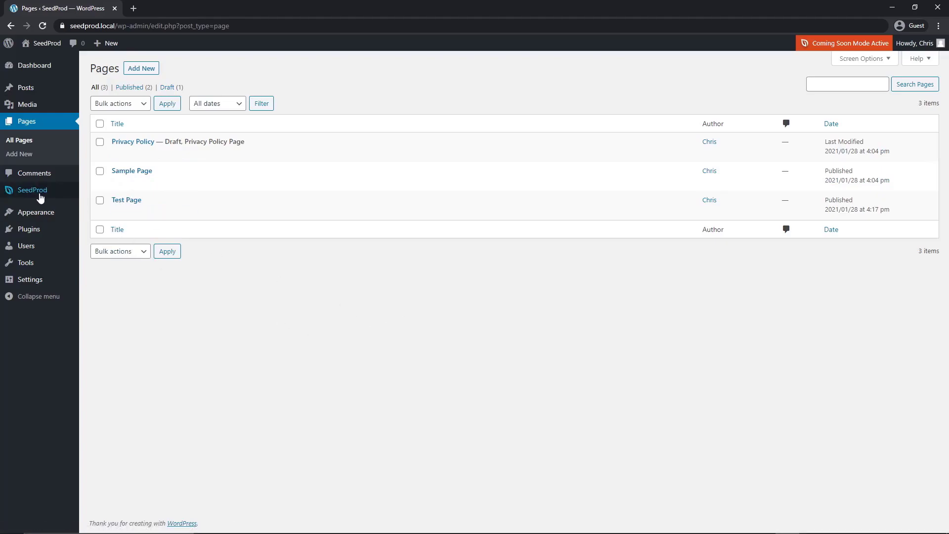
Open the coming soon page's Access Control settings in the SeedProd builder
mouse_move(53, 198)
click(99, 198)
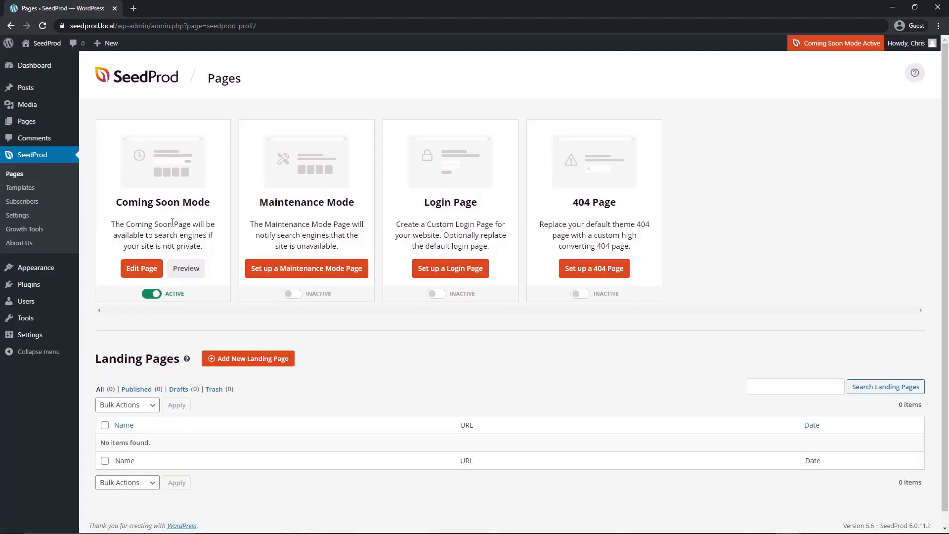
click(142, 270)
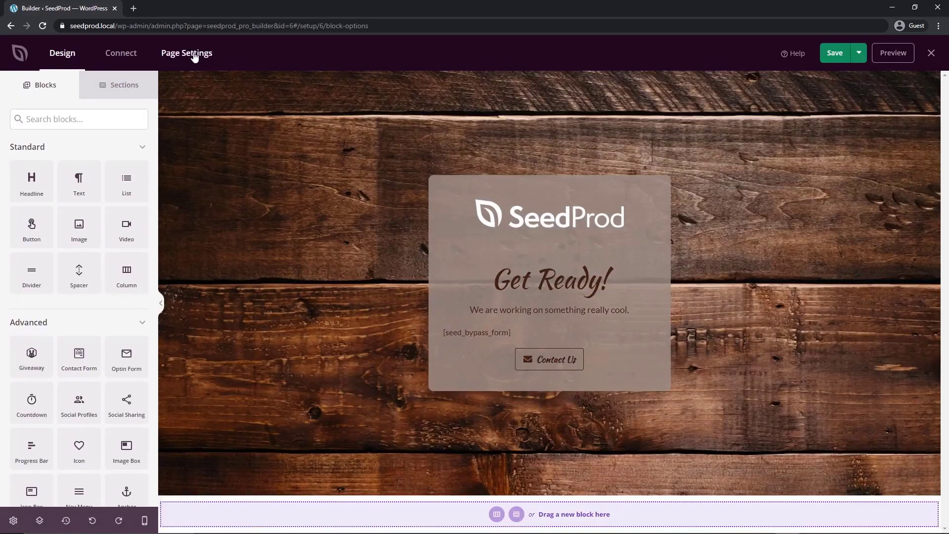
click(193, 56)
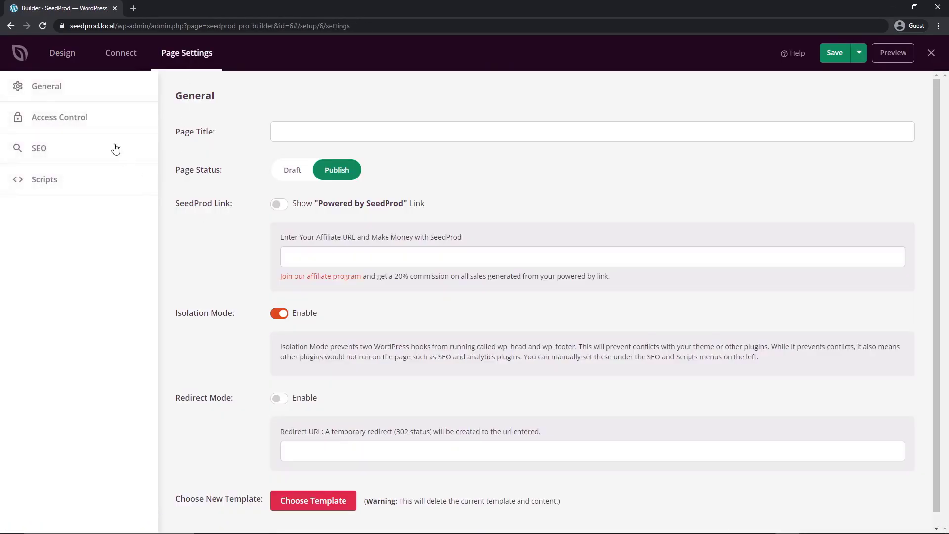
click(64, 121)
scroll(211, 280, down, 1)
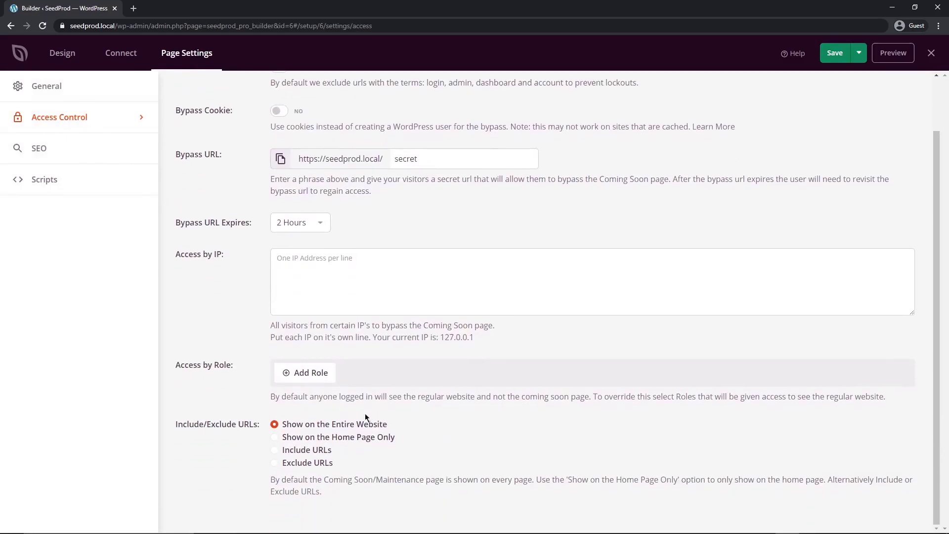
click(274, 450)
right_click(312, 401)
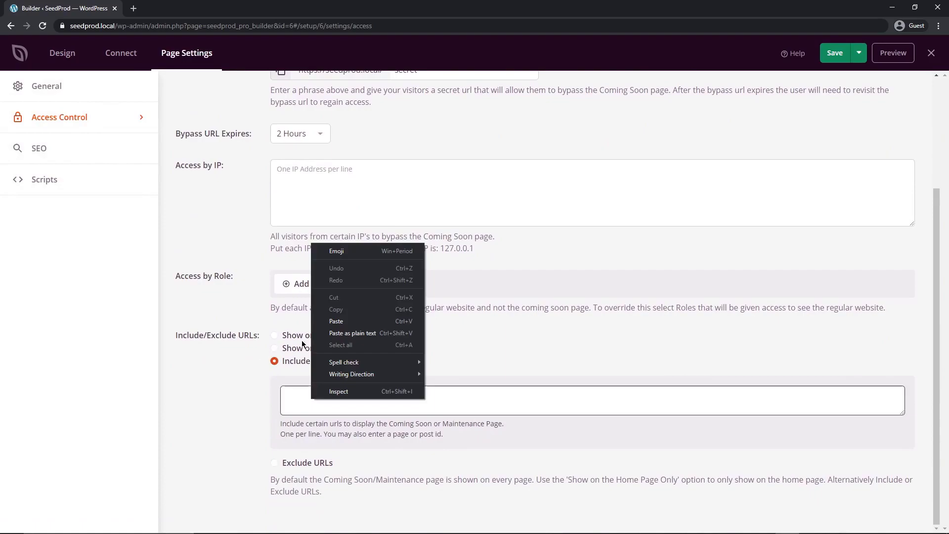
click(341, 321)
click(834, 53)
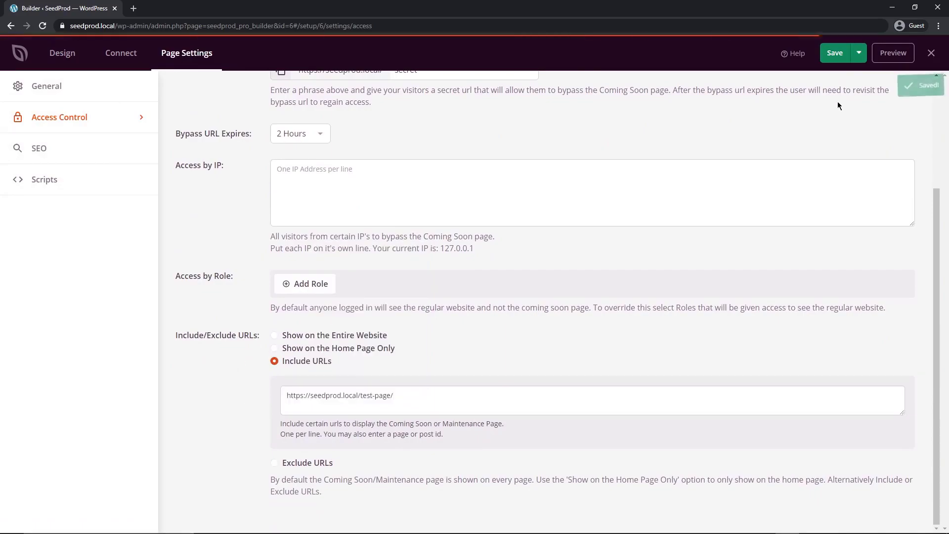
click(931, 53)
Open the public site in a new tab and log out of WordPress
mouse_move(44, 44)
right_click(37, 61)
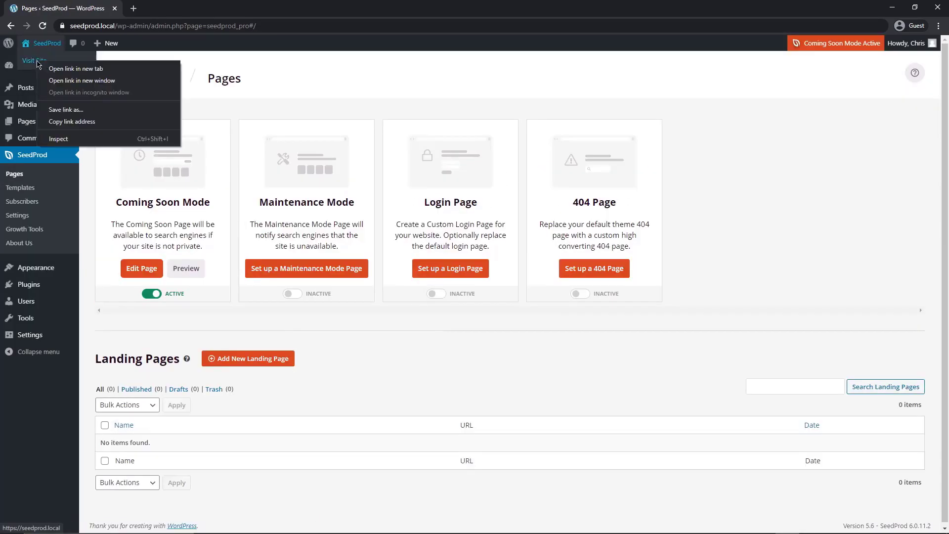
click(75, 68)
click(178, 8)
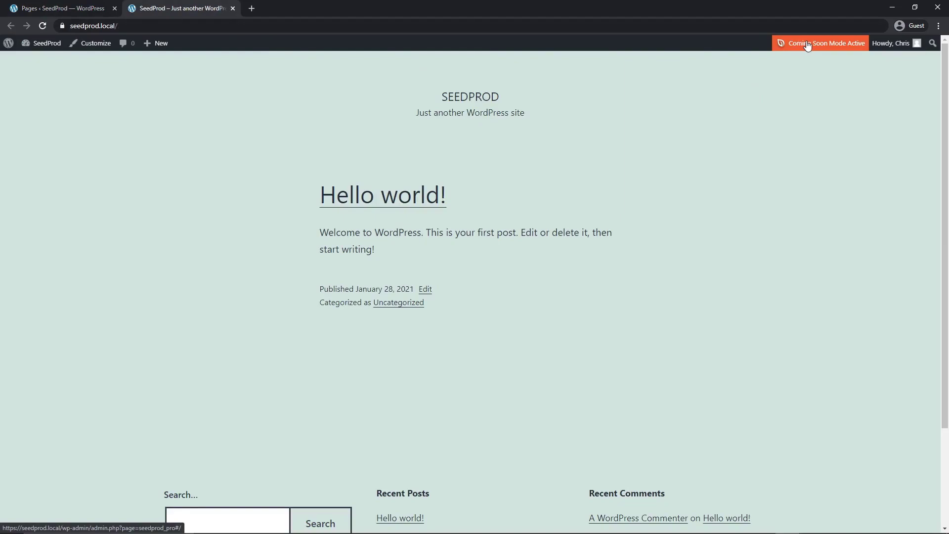
mouse_move(889, 43)
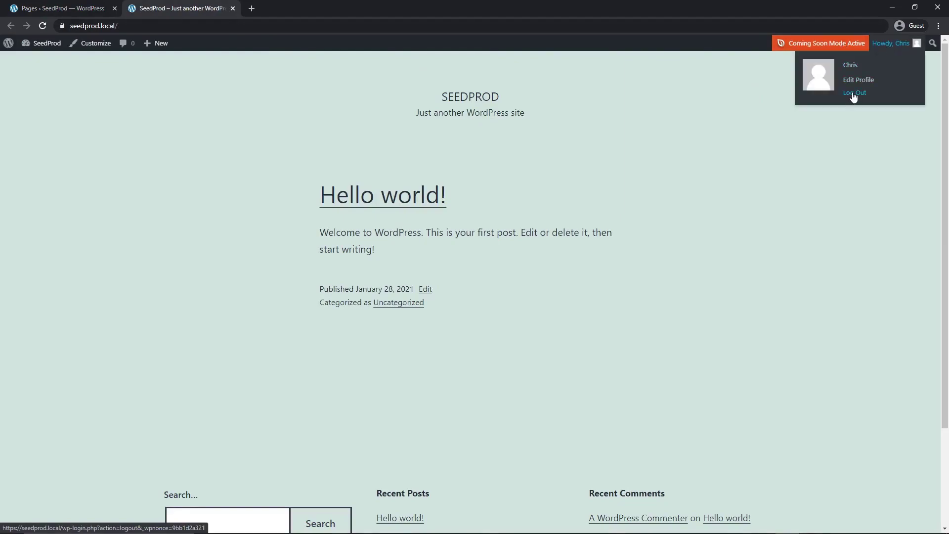
click(853, 94)
Load the site homepage, then /test-page/, as a logged-out visitor
drag(277, 25, 121, 25)
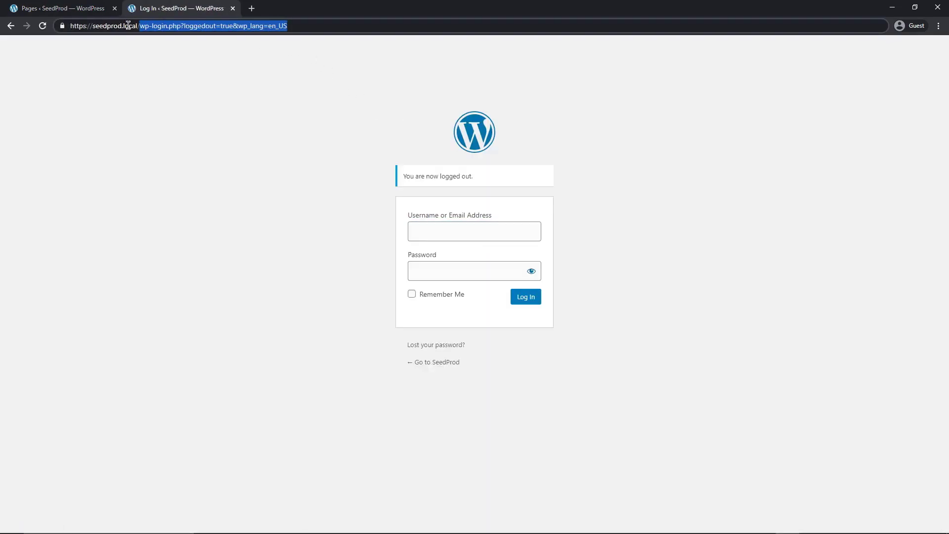
key(BackSpace)
key(Return)
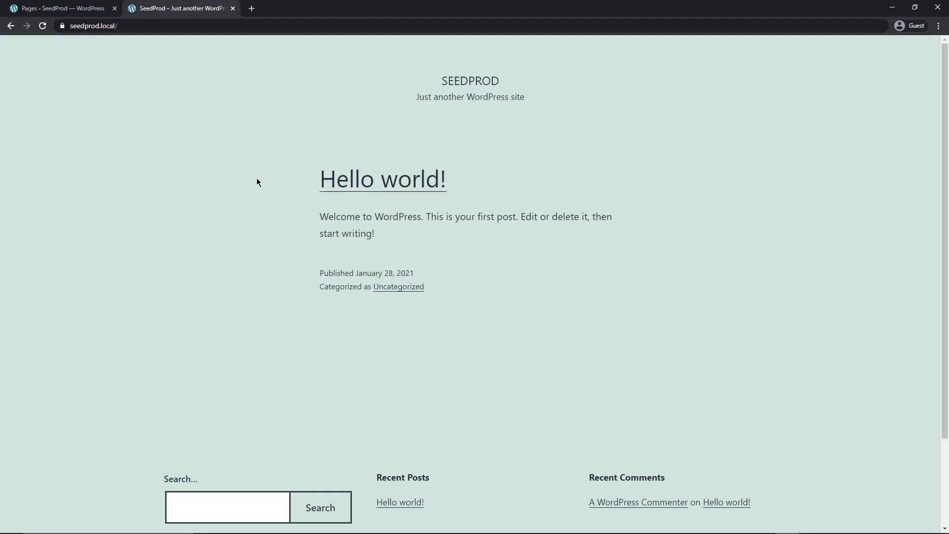
click(139, 25)
key(ctrl+v)
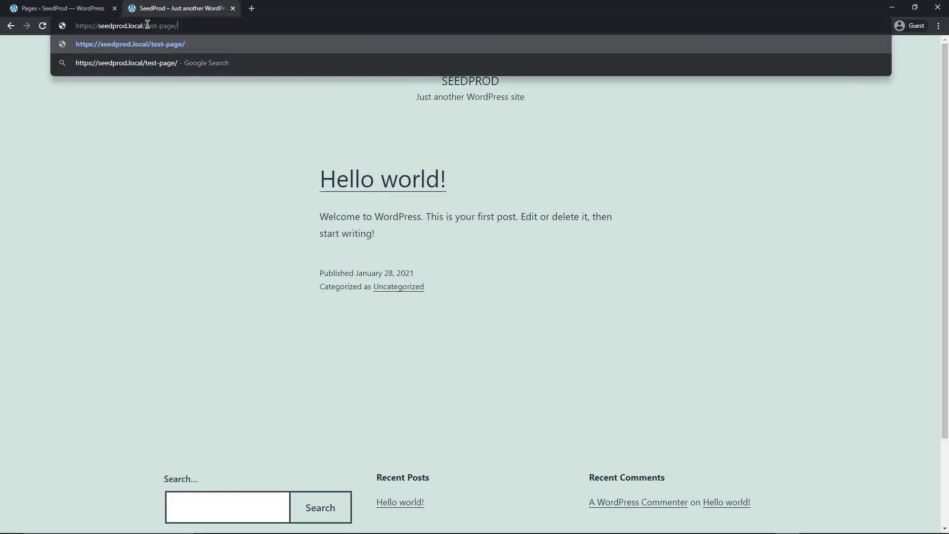
key(Return)
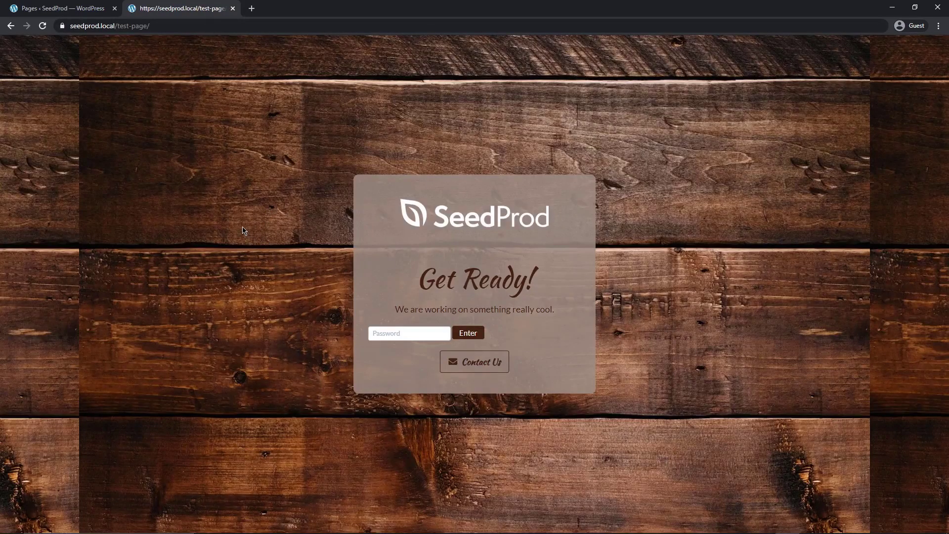
Submit the bypass password on the coming soon page, then reload /test-page/
text(••)
click(469, 333)
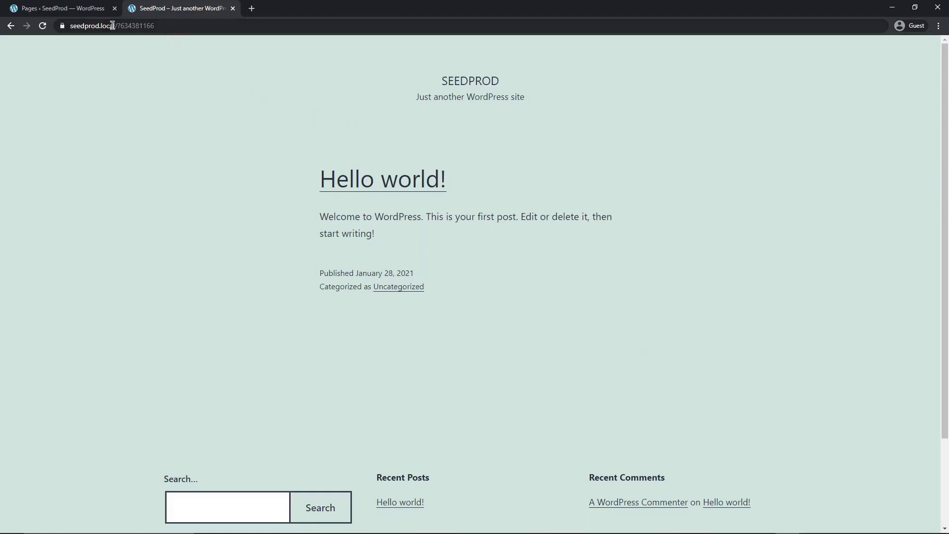
click(168, 26)
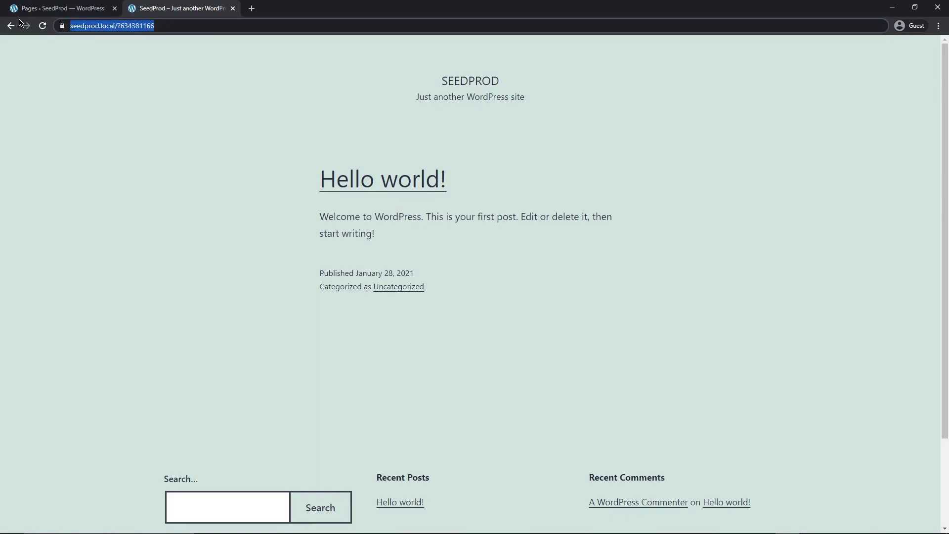
key(ctrl+v)
key(Return)
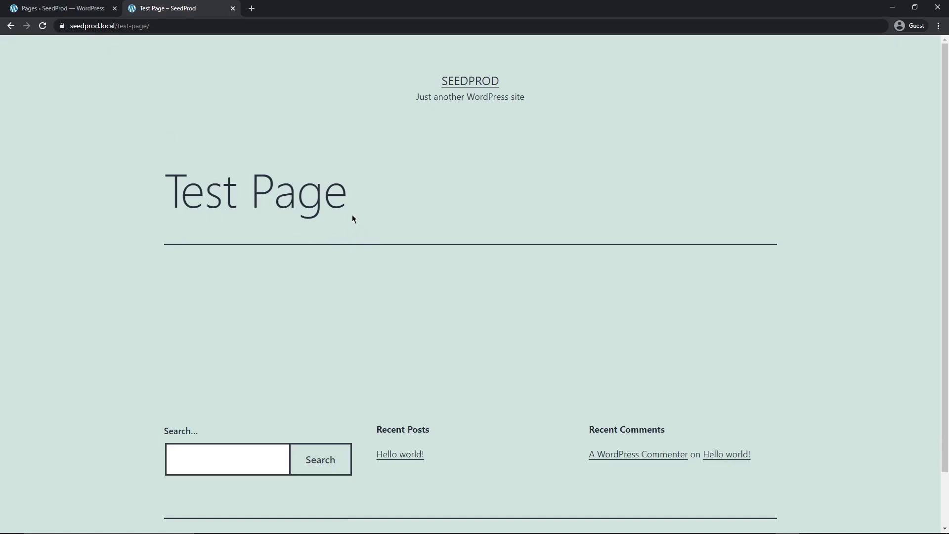
Close the test tab and open the coming soon page's bypass form Custom HTML block for editing
click(232, 8)
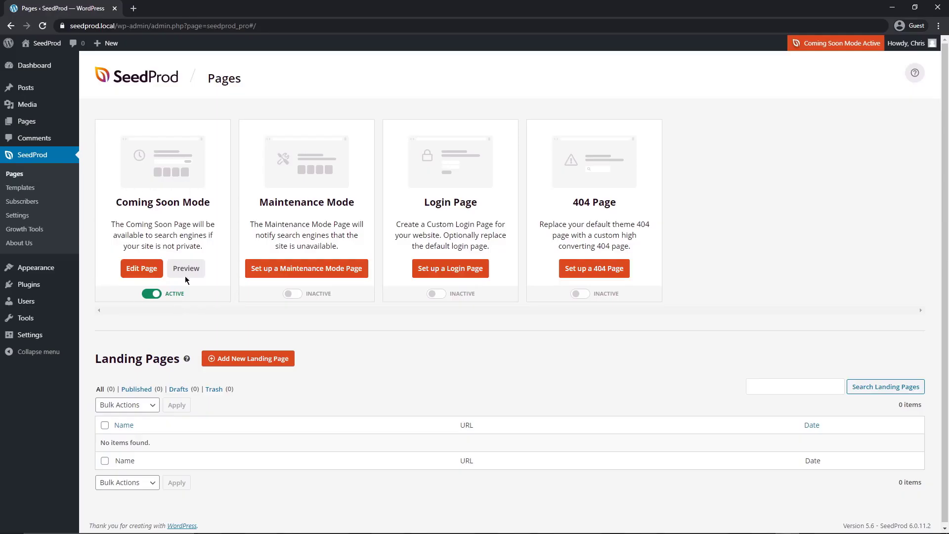
click(141, 268)
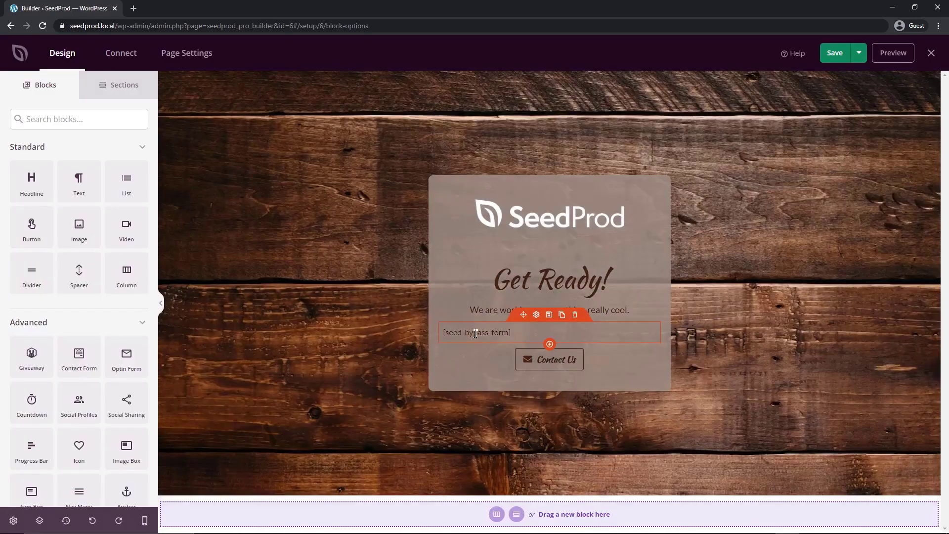
click(475, 334)
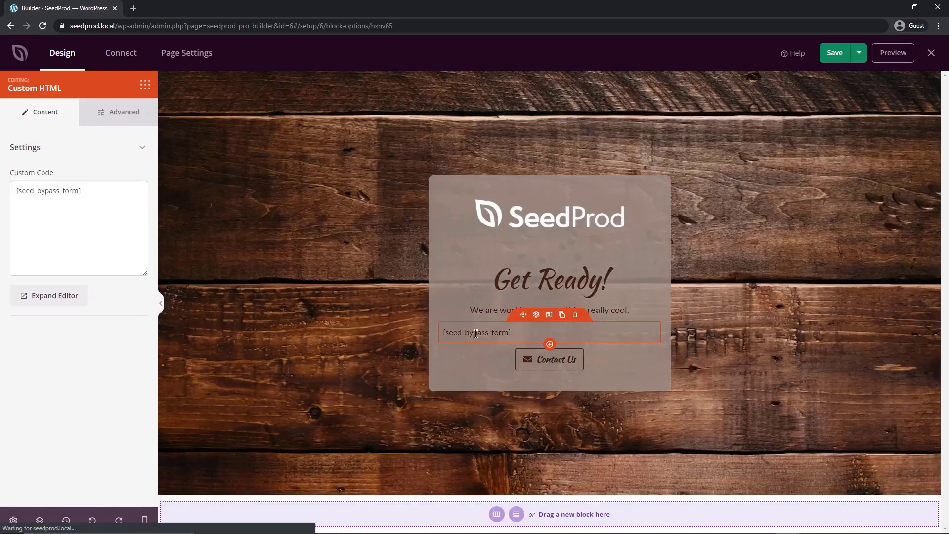
click(111, 205)
key(ctrl+a)
key(ctrl+v)
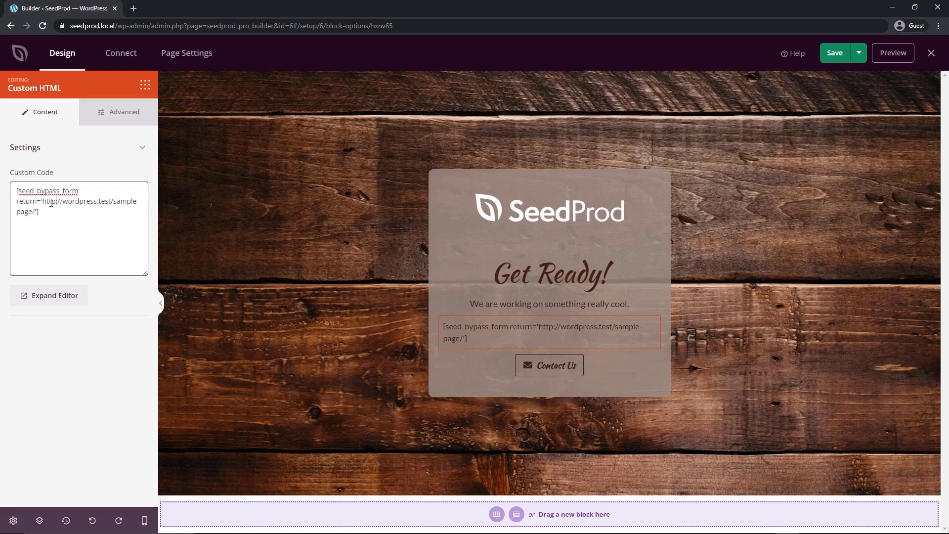
drag(43, 200, 42, 208)
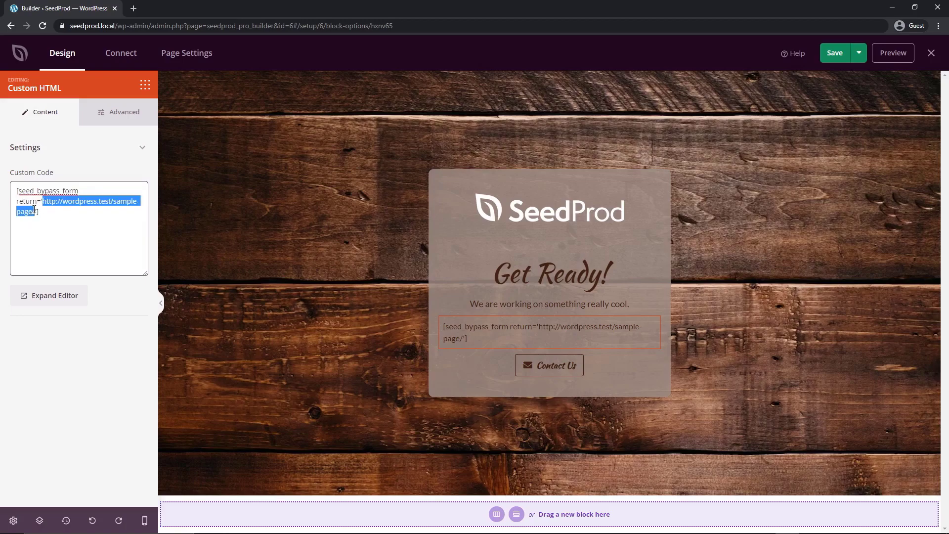
text(https://seedprod.local/test-page/)
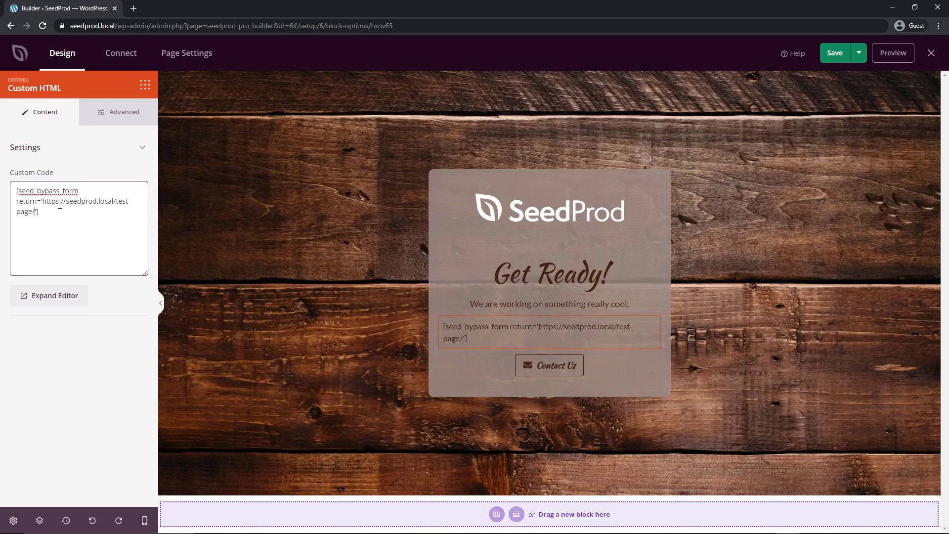
drag(43, 199, 35, 212)
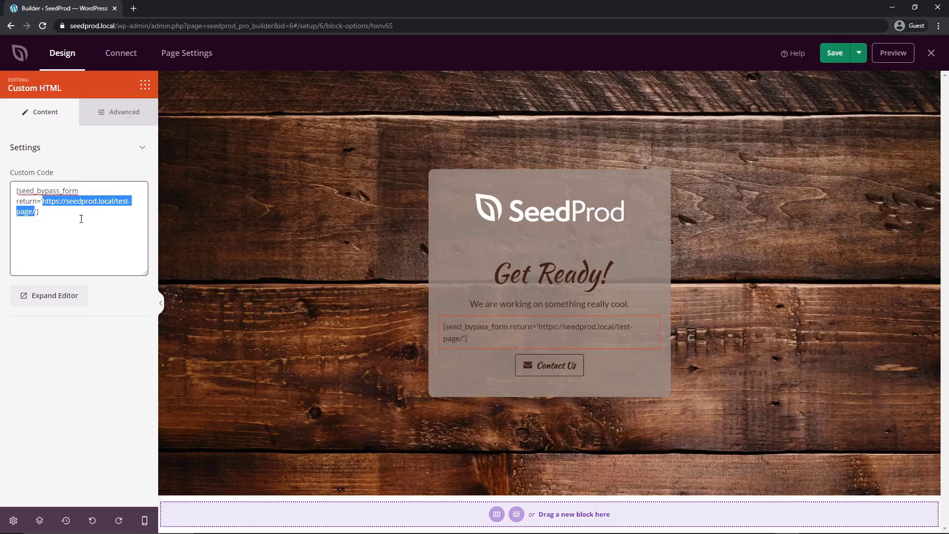
key(ctrl+s)
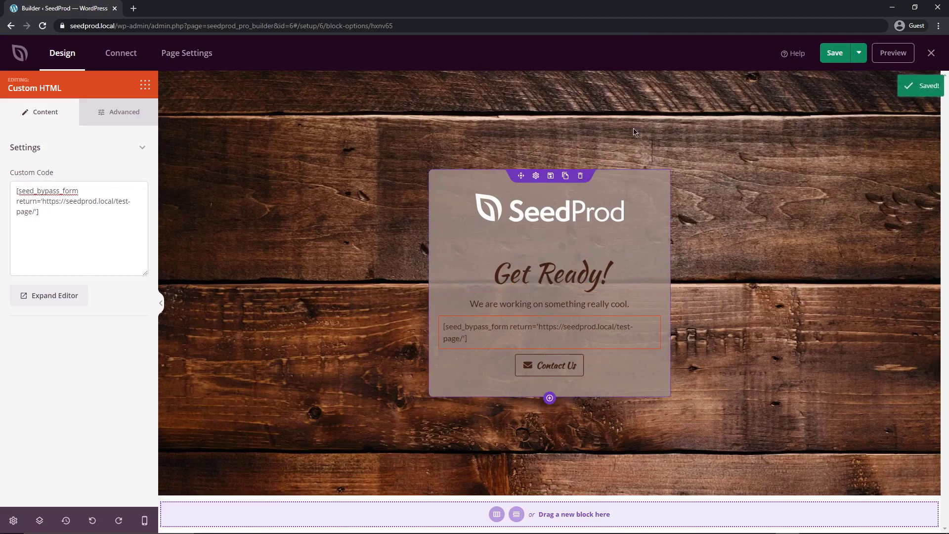
click(931, 53)
Visit the site and submit the bypass password in the Password field to reach the Test Page
click(39, 43)
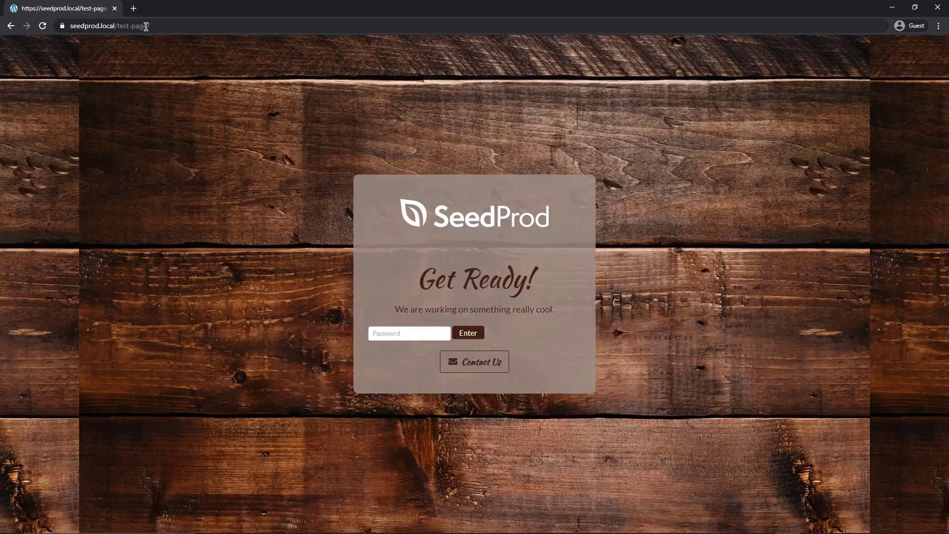
click(398, 333)
text(••••••)
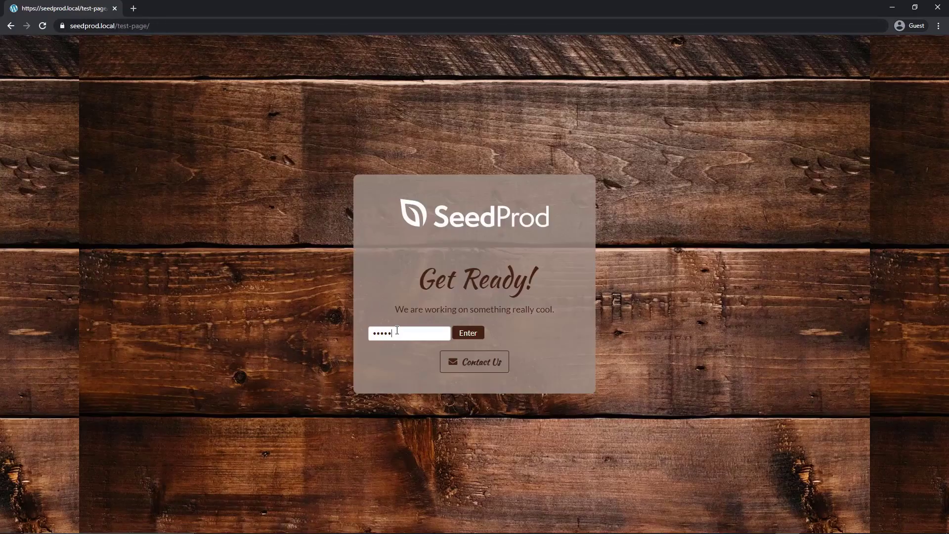
click(472, 334)
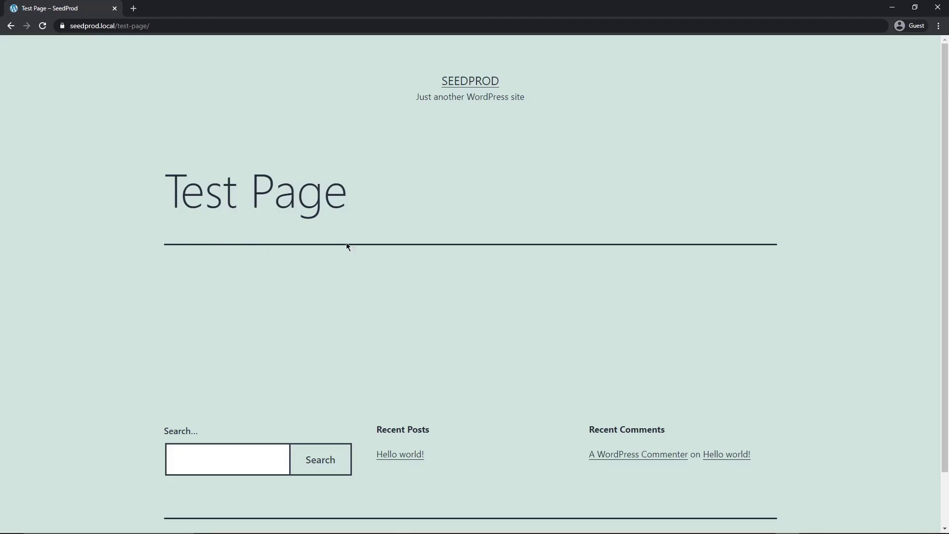
click(167, 25)
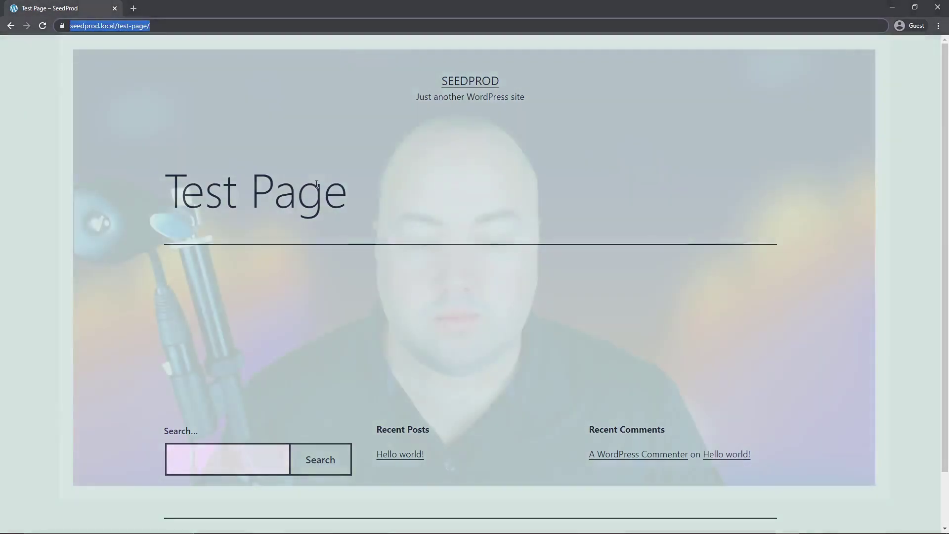